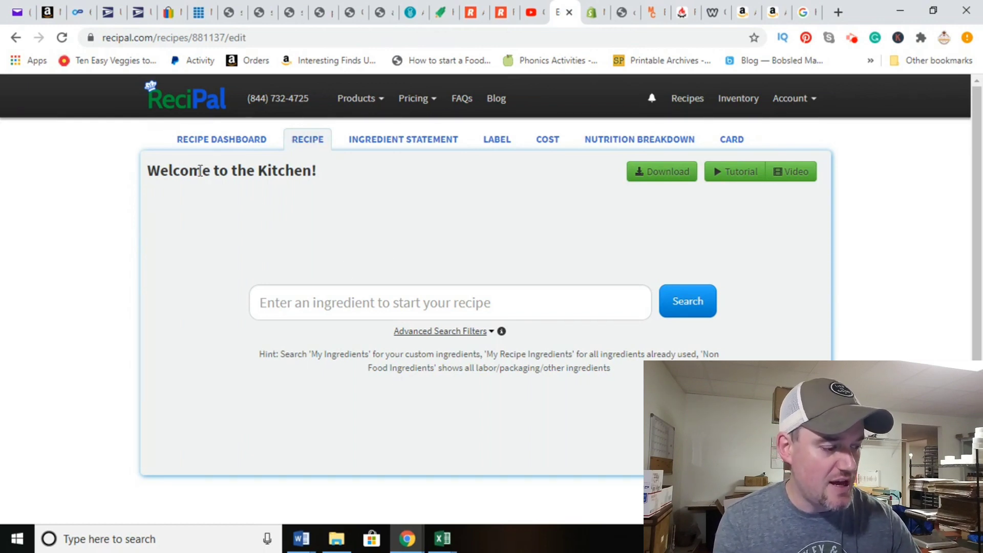
Step: Search for Flour and add the white, all-purpose, enriched, unbleached wheat flour to the recipe
click(432, 309)
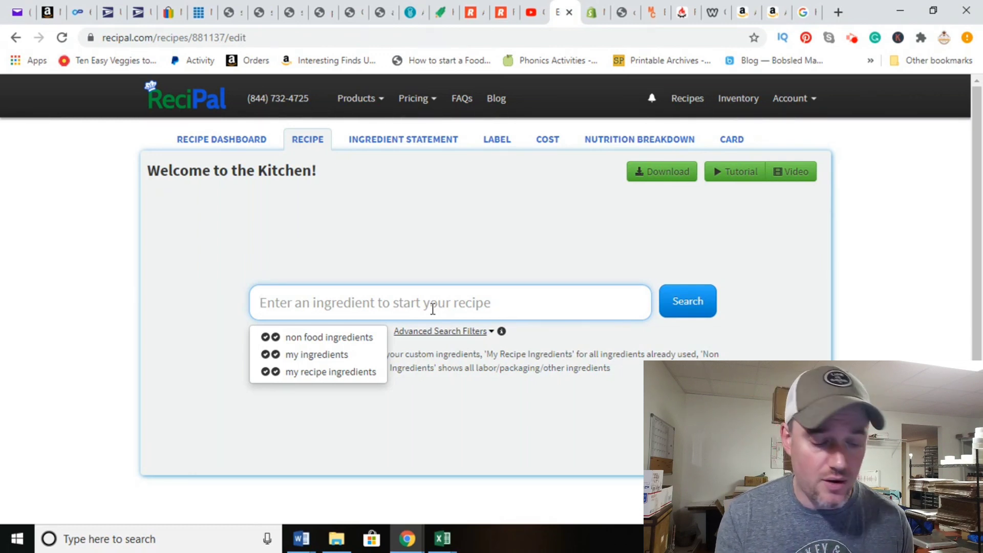
text(Flou)
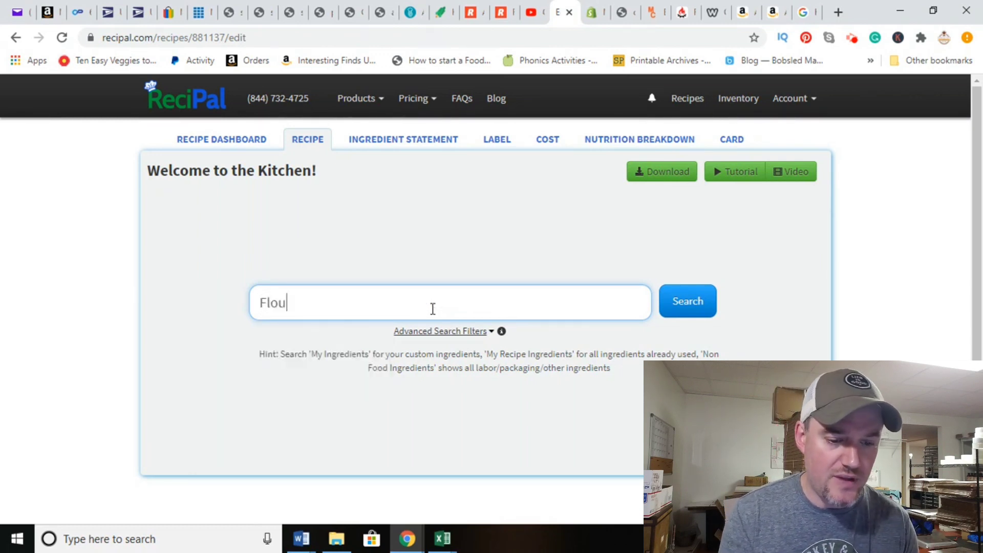
text(r)
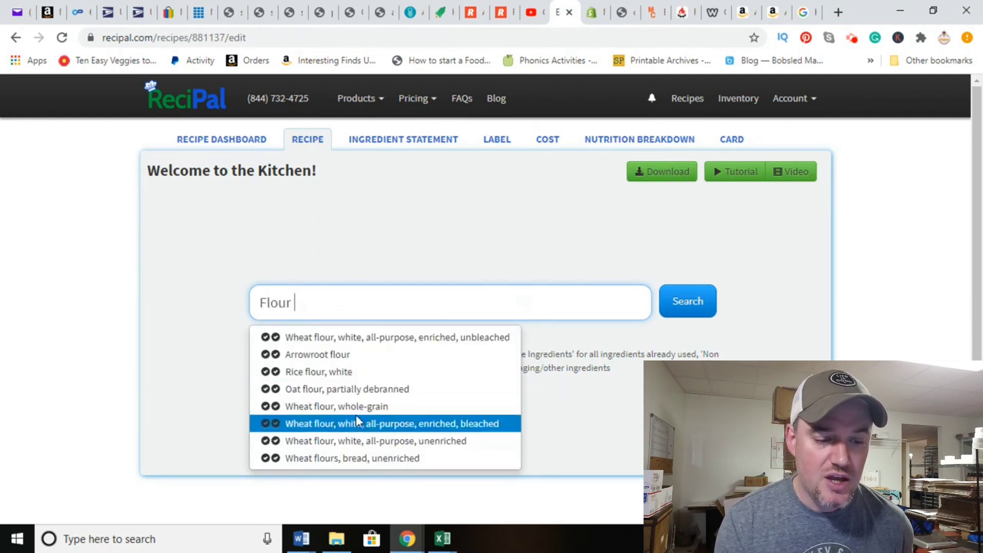
click(681, 309)
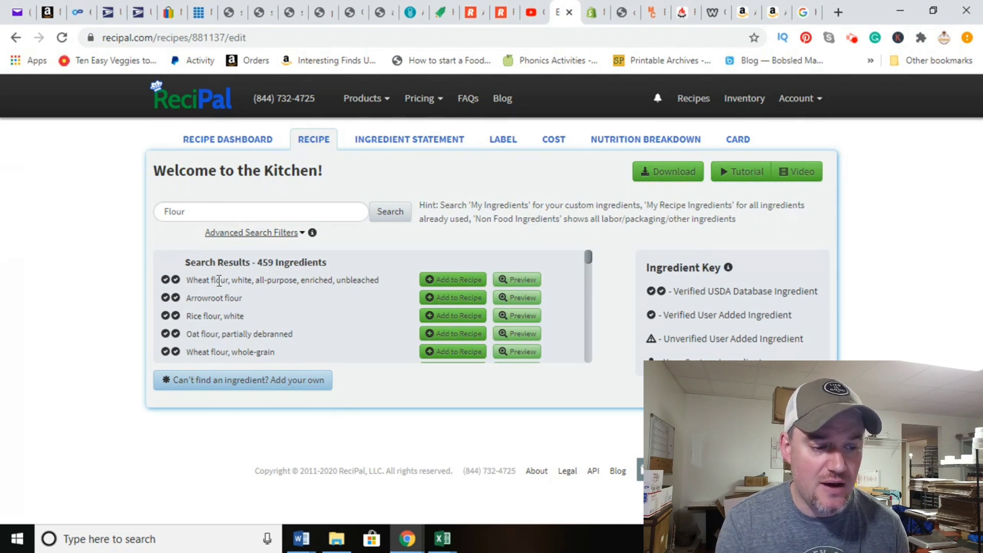
click(455, 283)
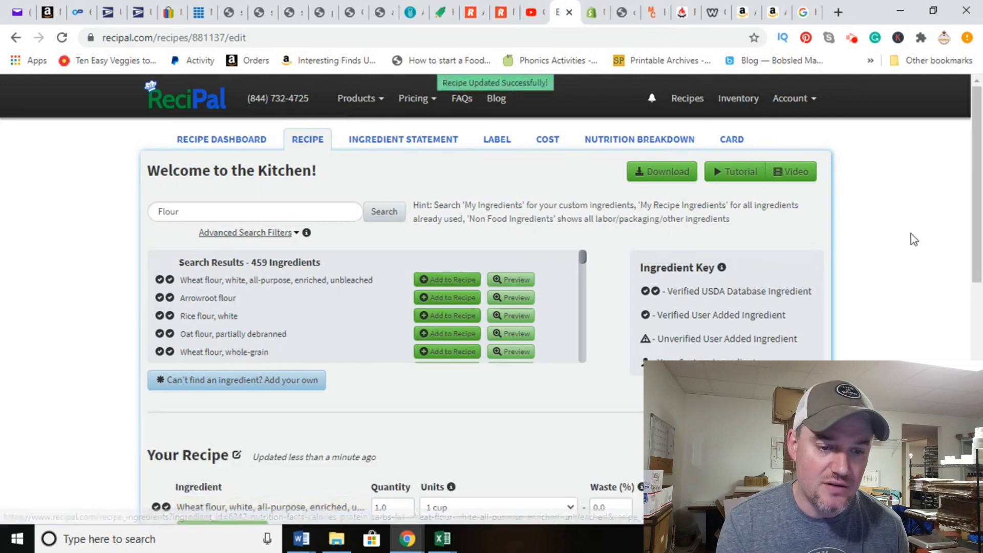
Step: Set the wheat flour's quantity to 2, keeping 1 cup as its unit
drag(980, 148, 980, 217)
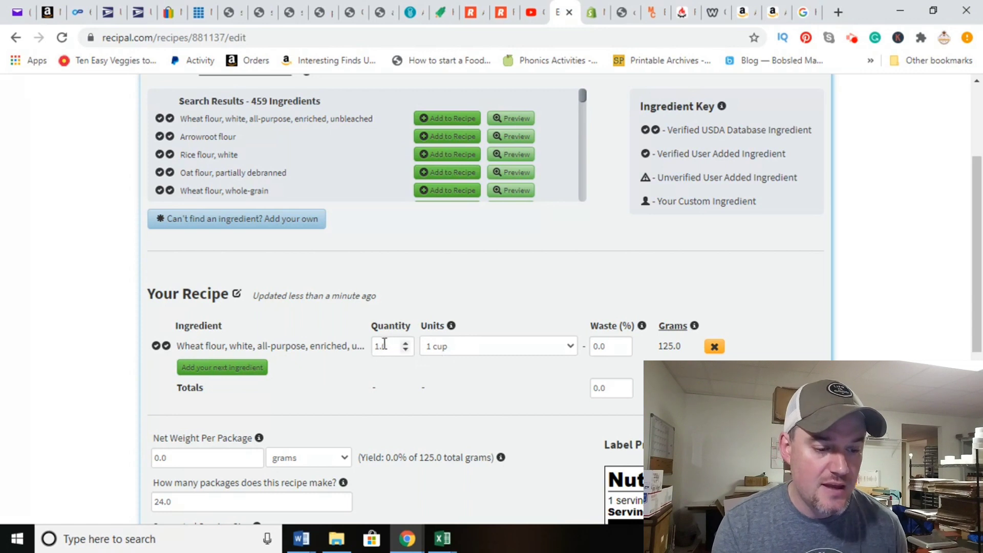
click(570, 348)
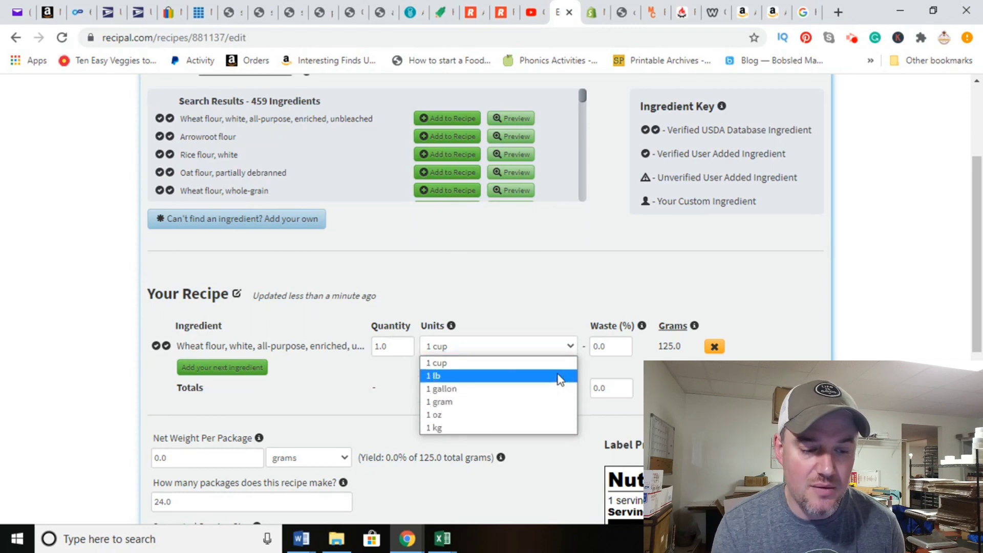
click(536, 349)
double_click(396, 340)
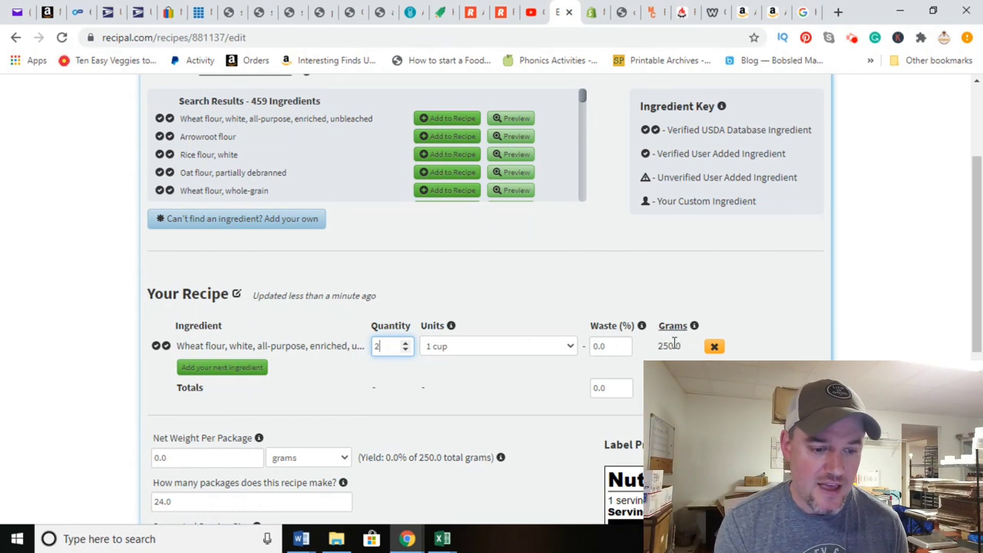
Step: Search the ingredients for salted butter and add the Butter, without salt (unsalted) result to the recipe
click(241, 371)
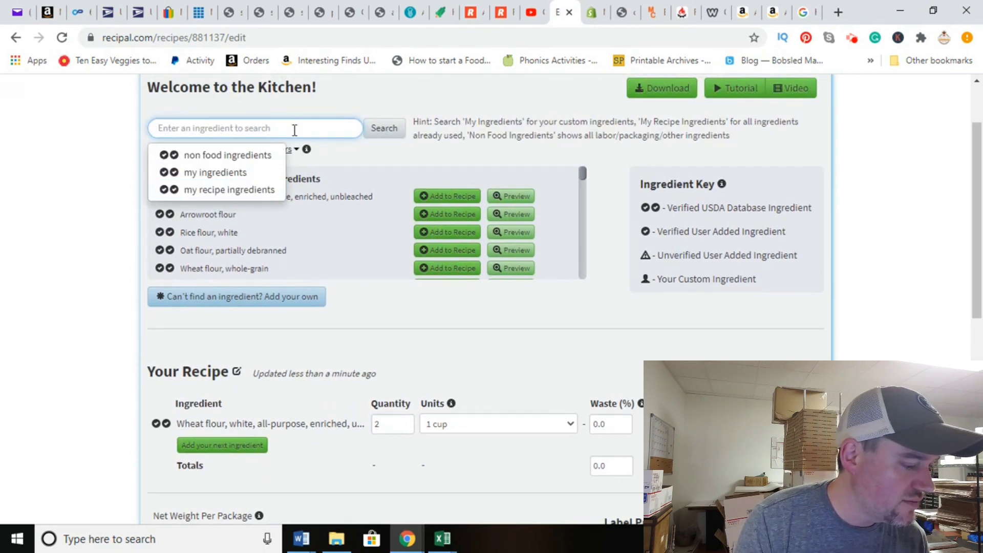
text(butter)
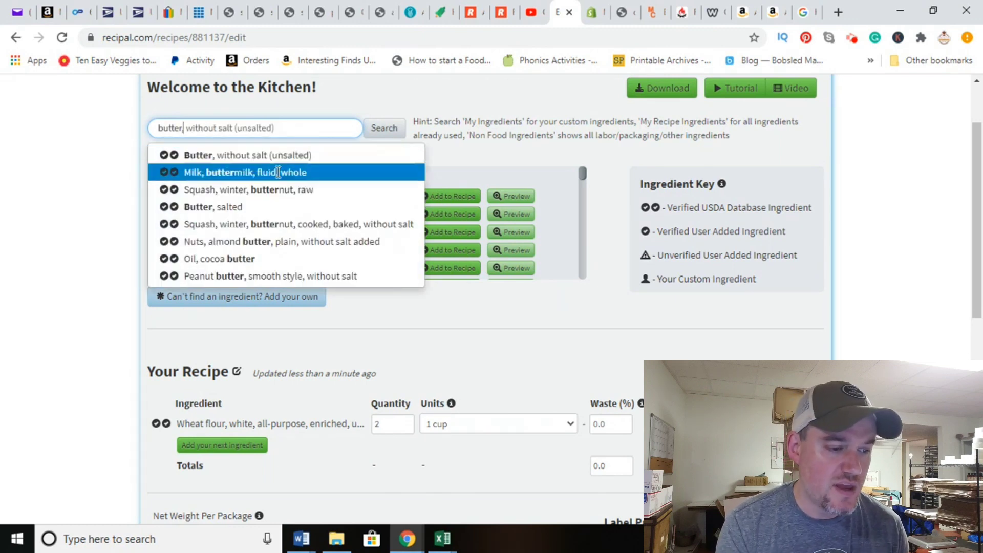
click(291, 210)
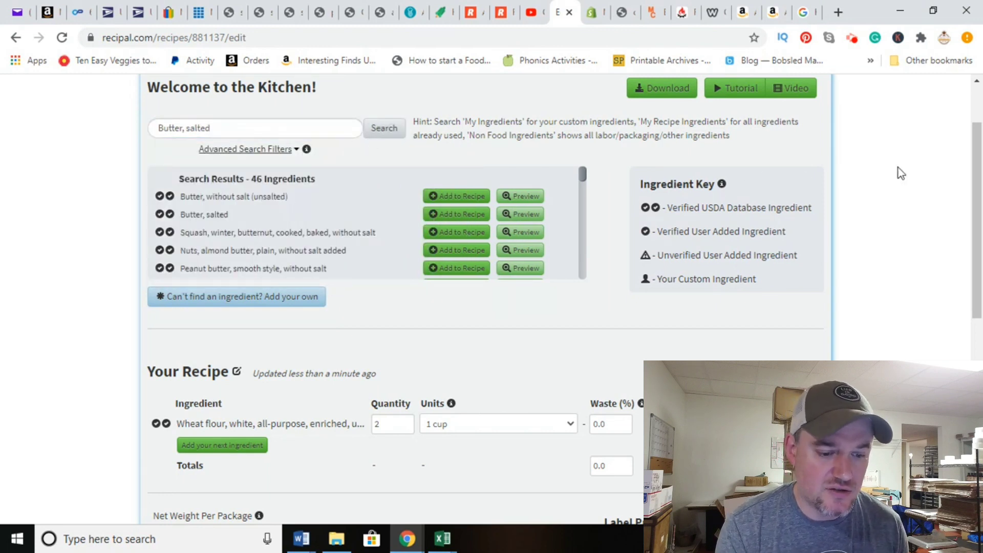
mouse_move(979, 167)
mouse_down()
mouse_move(981, 190)
mouse_move(980, 174)
mouse_up()
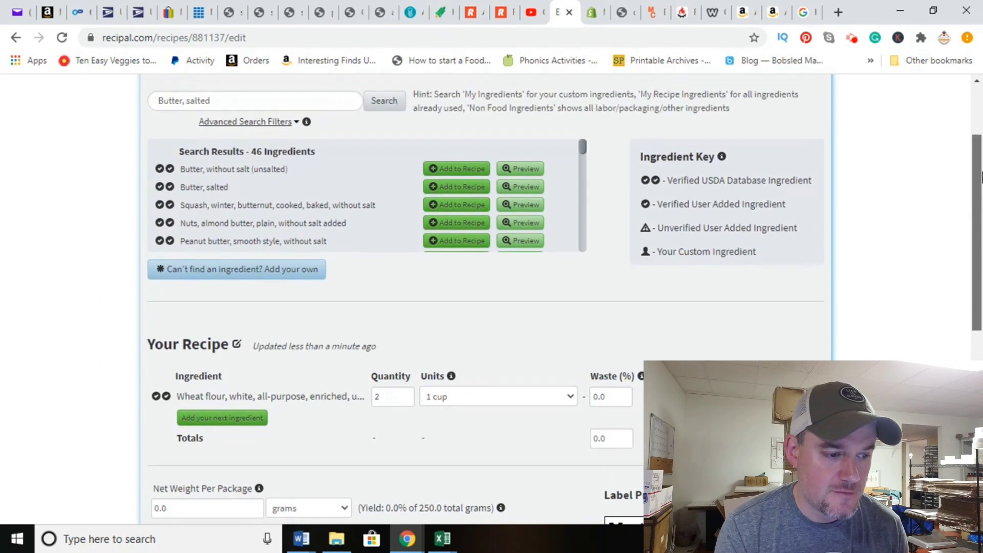
click(387, 101)
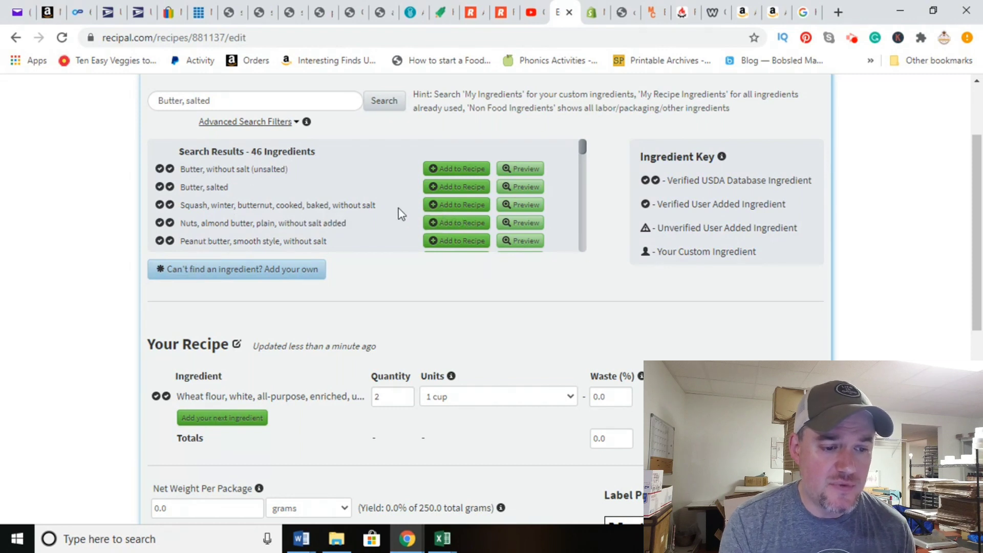
click(472, 170)
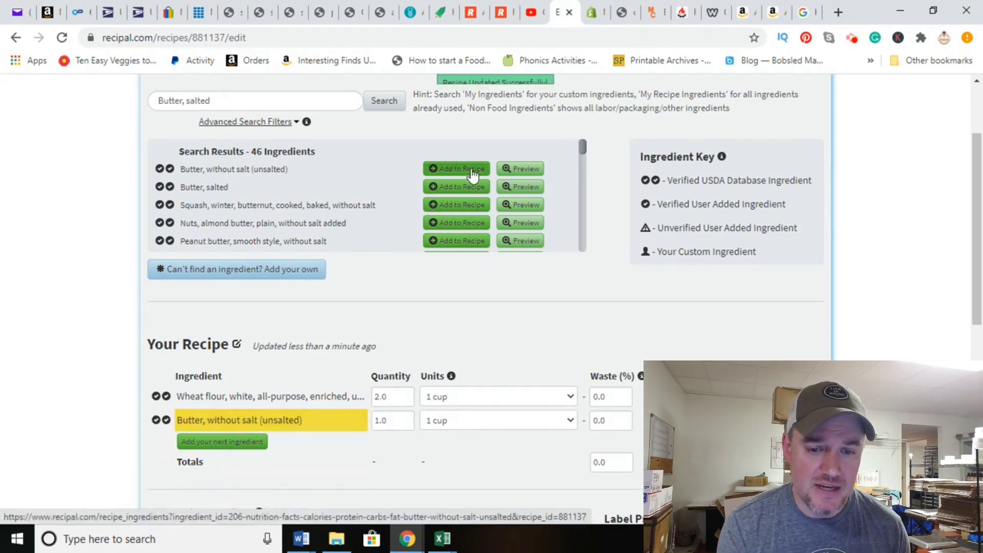
Step: Set the unsalted butter's quantity to .5 in the recipe's ingredient list
scroll(979, 224, down, 2)
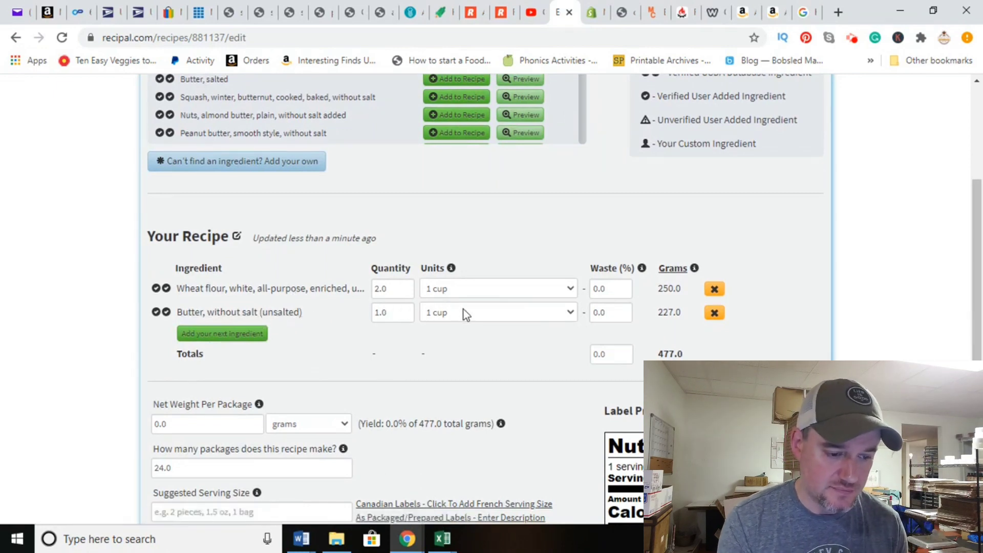
click(396, 316)
double_click(396, 316)
text(.5)
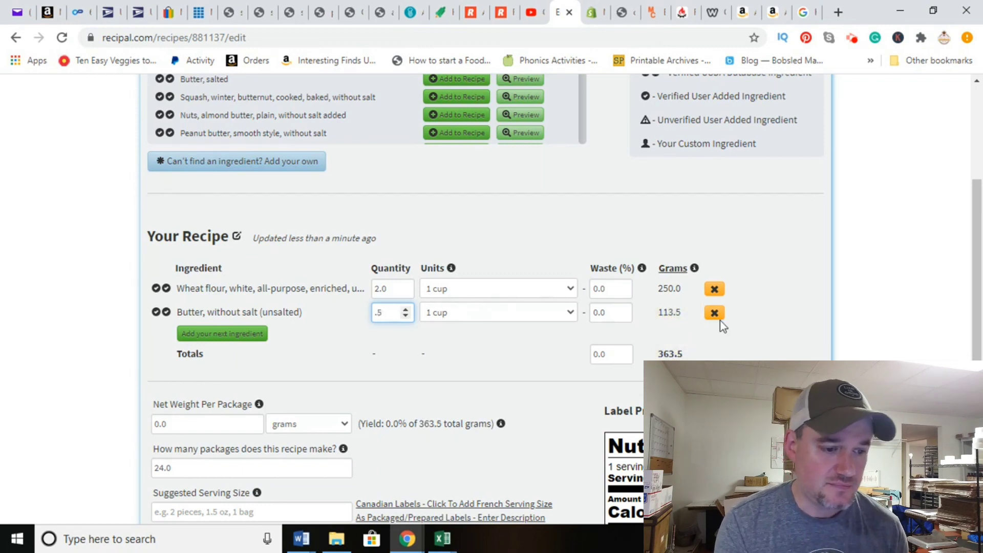
Step: Search for sugar, add granulated sugar to the recipe and set its quantity to .5
scroll(979, 194, up, 2)
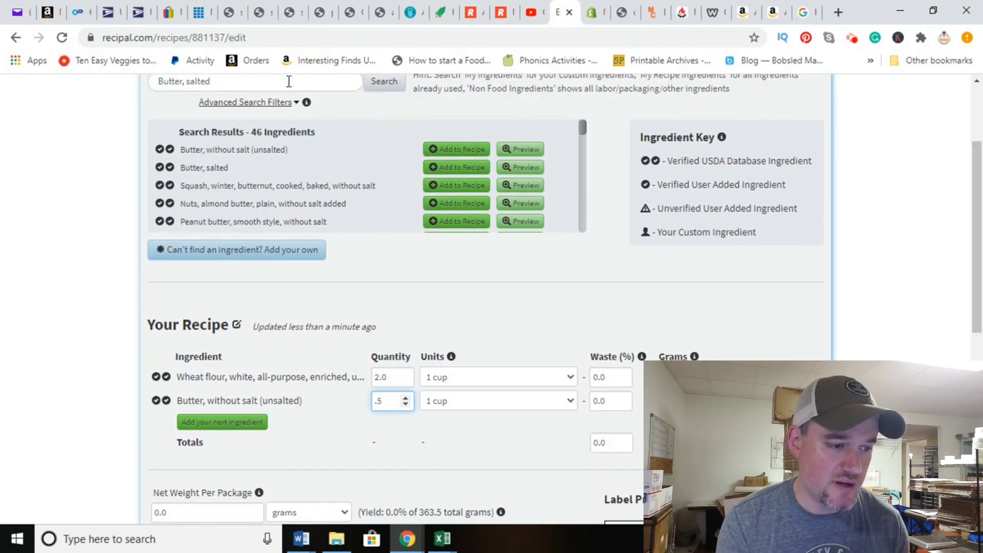
triple_click(289, 82)
text(sugar)
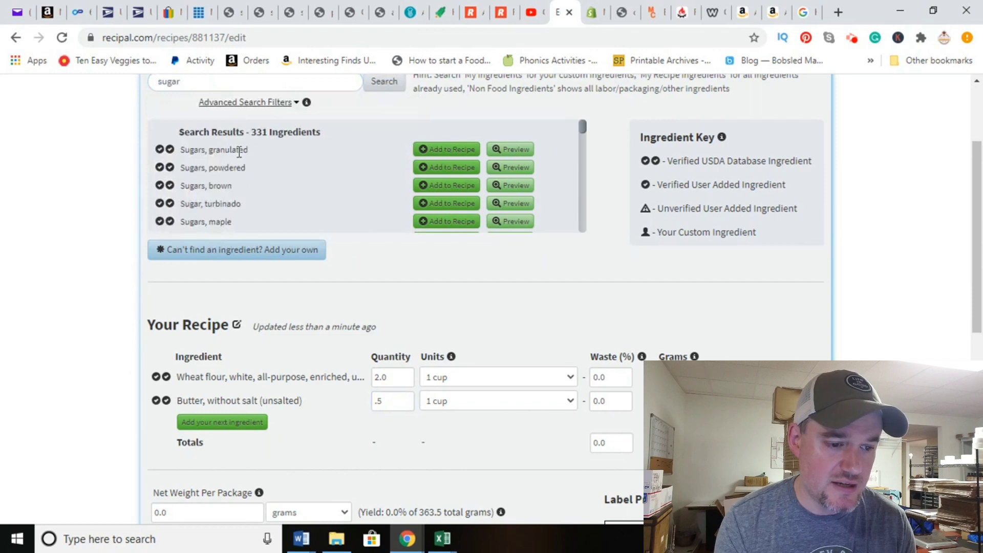
click(450, 150)
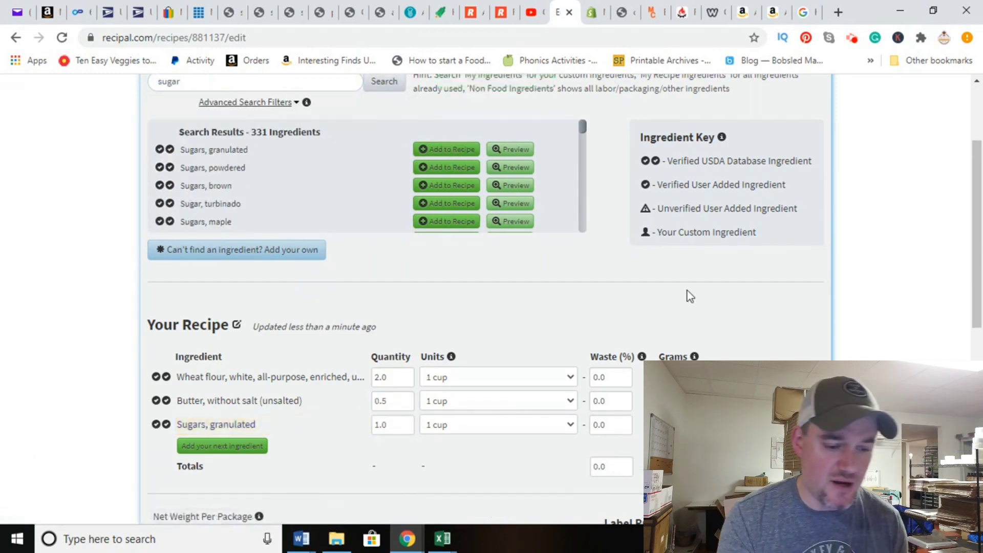
click(398, 424)
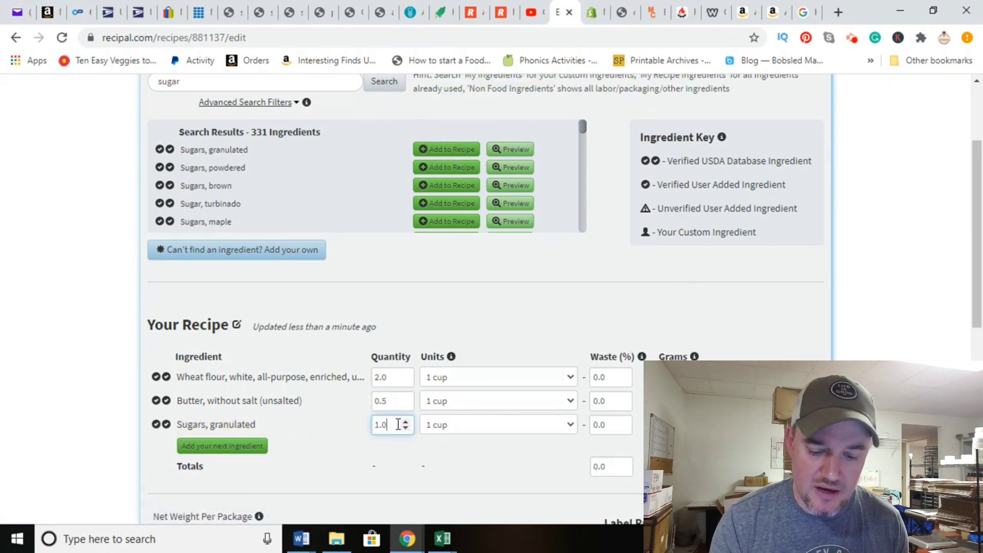
double_click(398, 425)
text(.5)
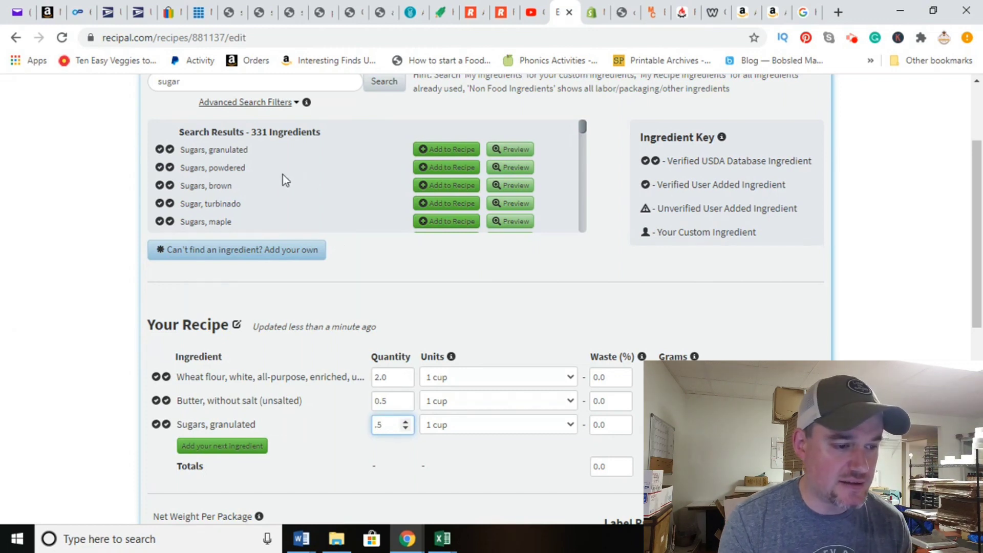
Step: Find vanilla extract, add it to the recipe and set its amount to 2 with 1 tsp as the unit
double_click(269, 83)
text(v)
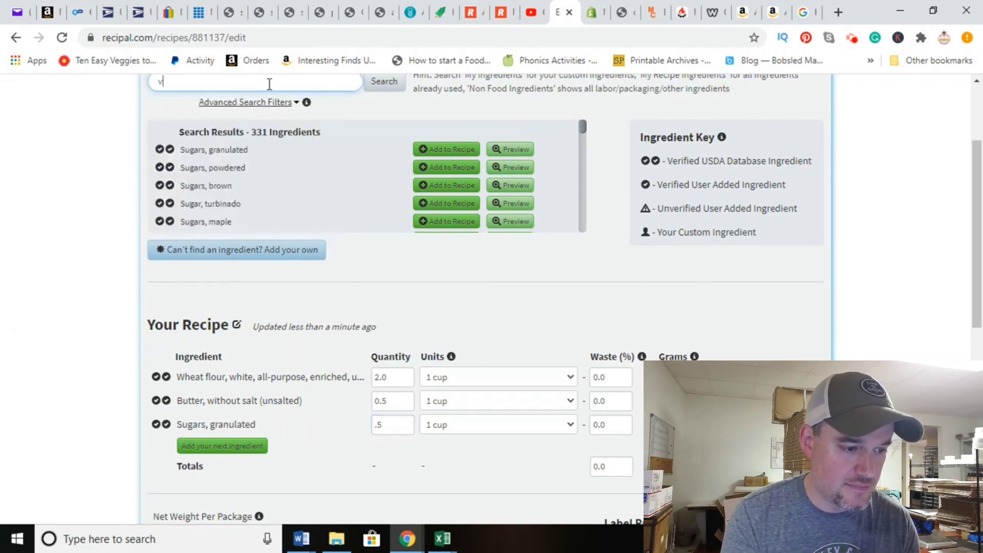
text(anila)
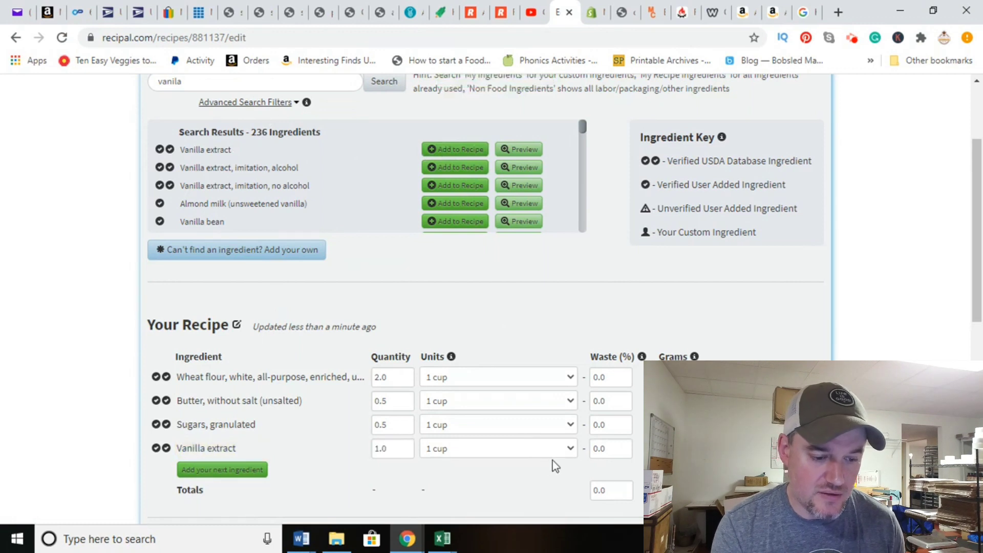
click(568, 450)
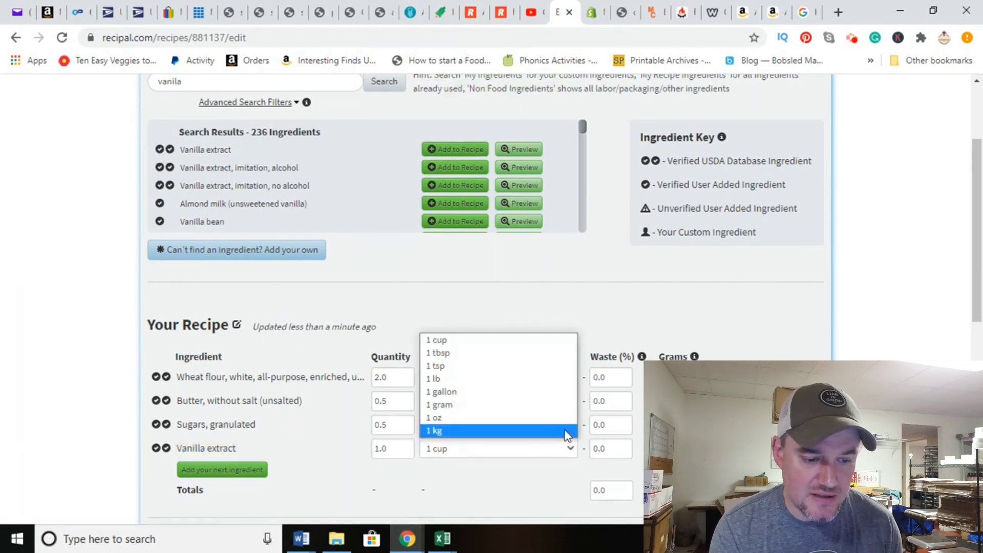
click(557, 367)
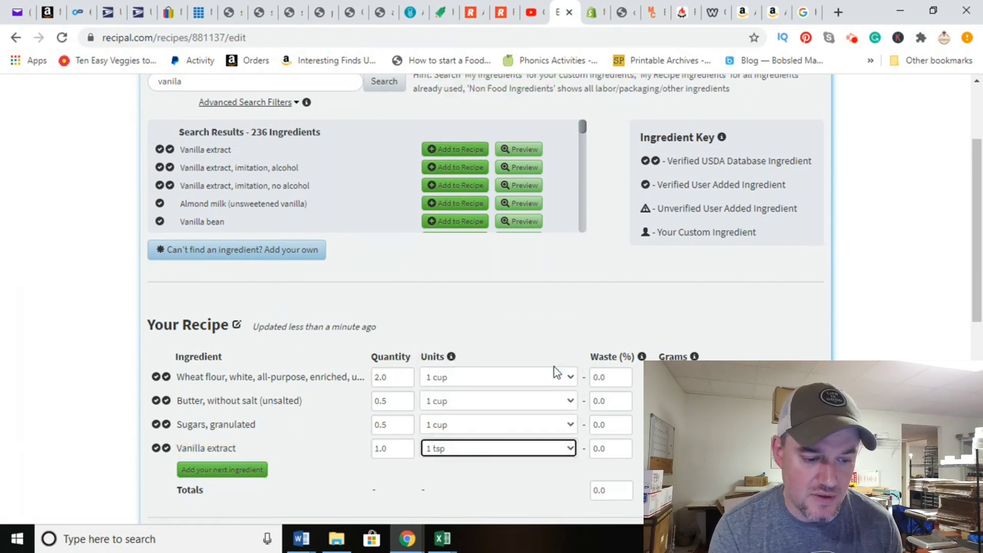
double_click(388, 449)
text(2)
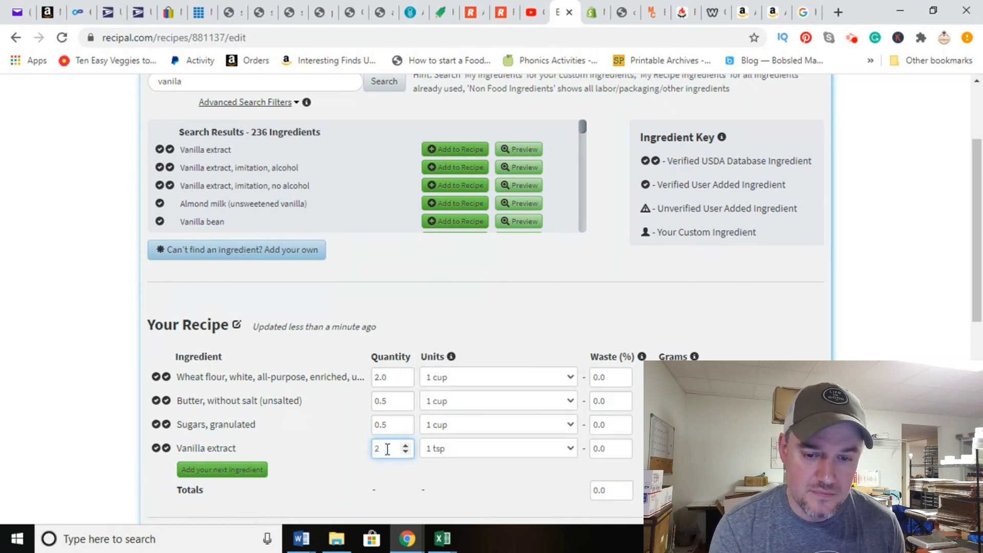
Step: Search for egg and add the whole, raw, fresh egg to the recipe
drag(981, 263, 982, 255)
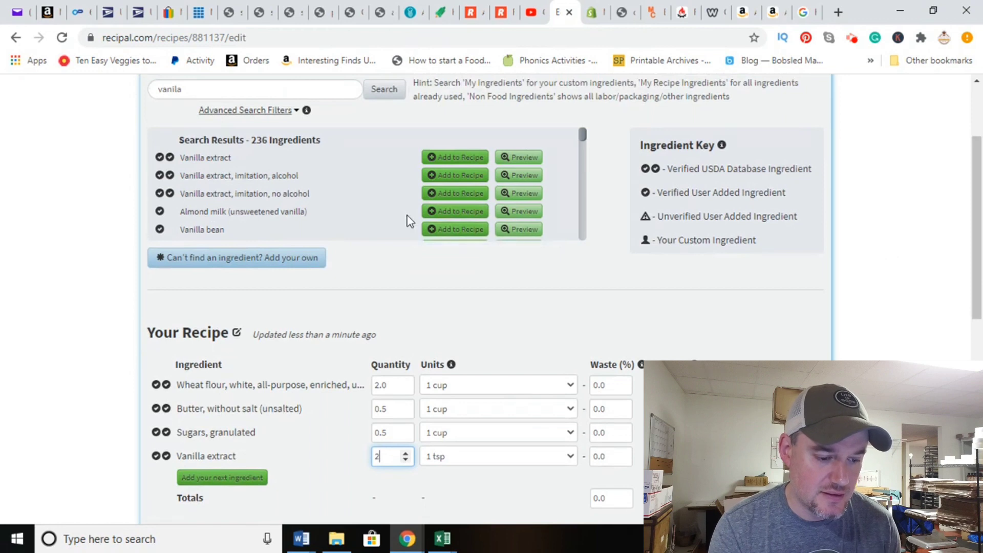
double_click(277, 82)
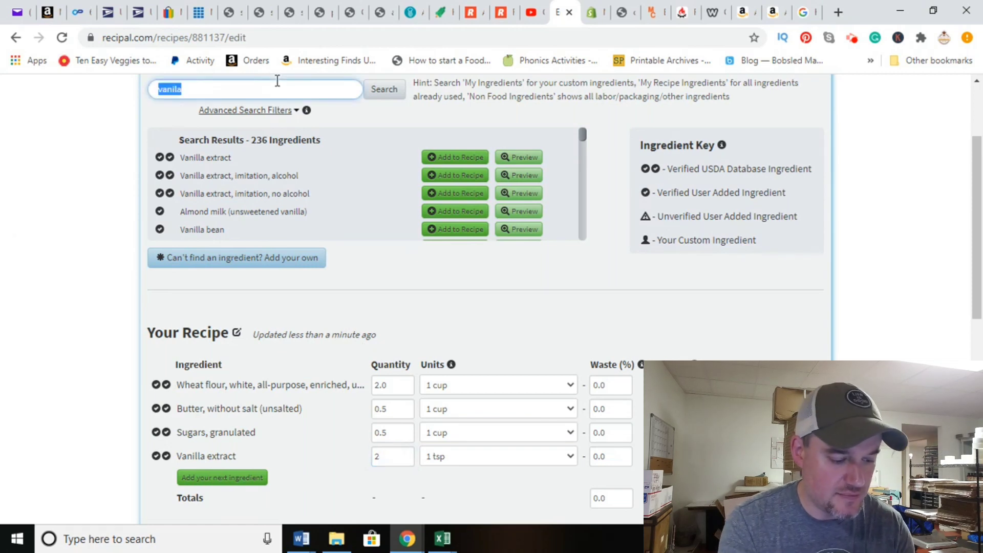
text(egg)
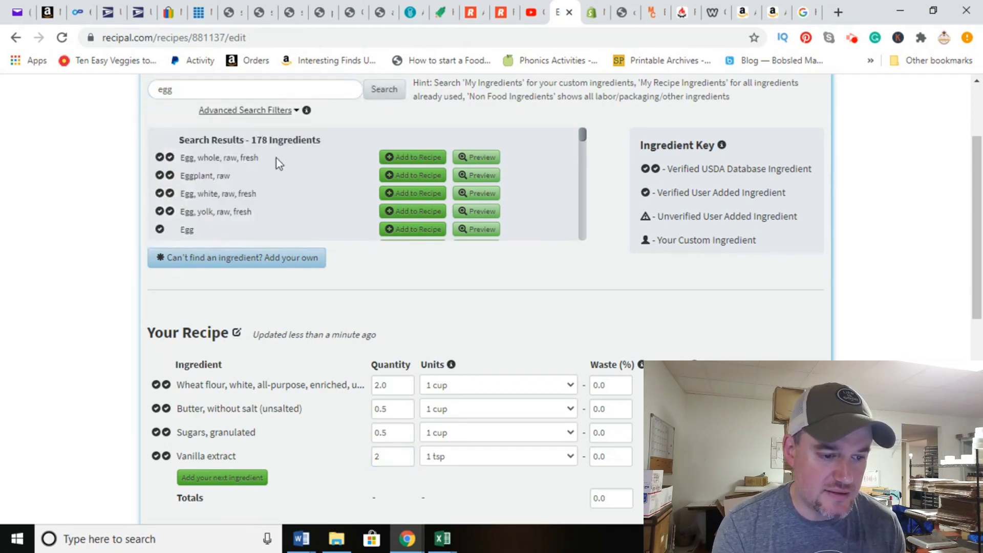
click(412, 157)
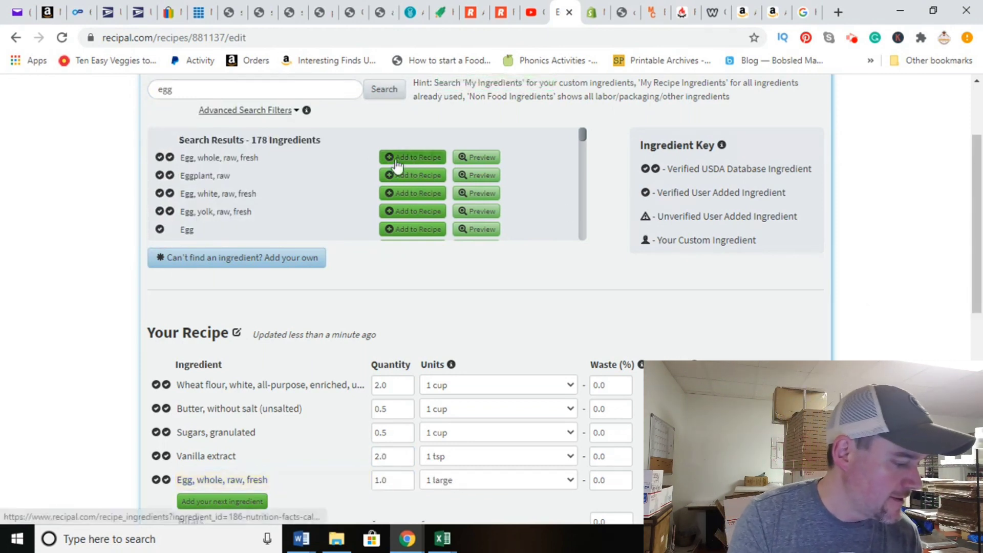
Step: Search for baking soda and add the pure baking soda ingredient to the recipe
click(262, 88)
double_click(262, 88)
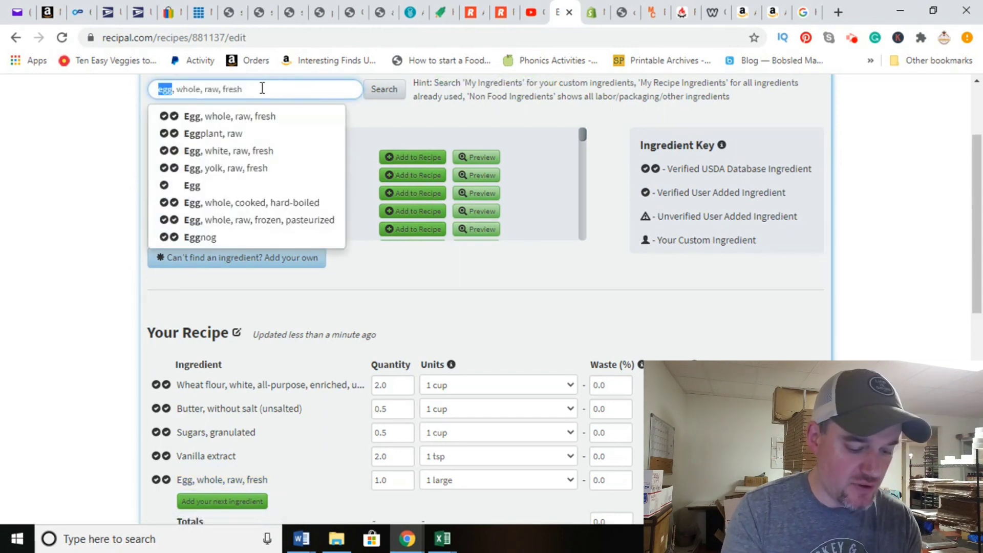
text(baking s)
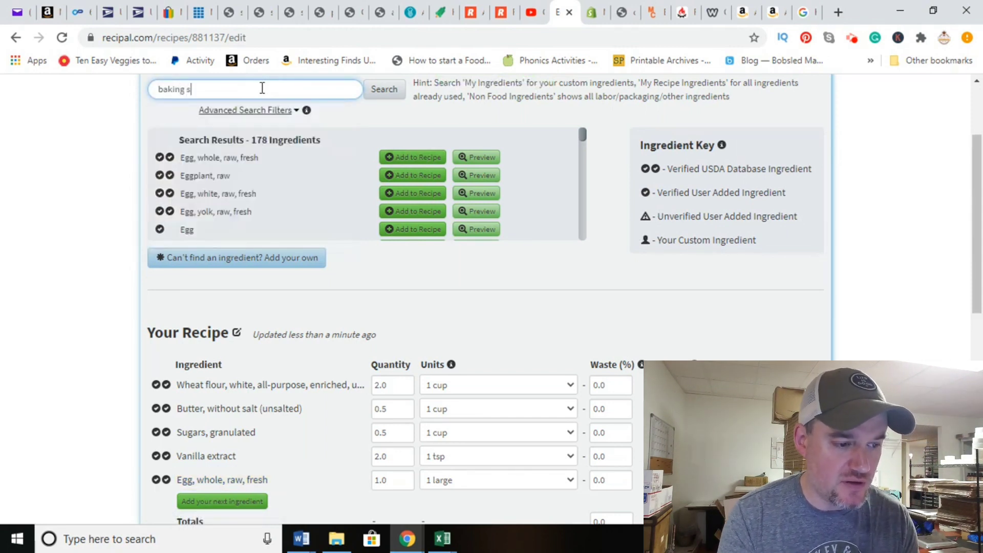
text(oda)
key(Return)
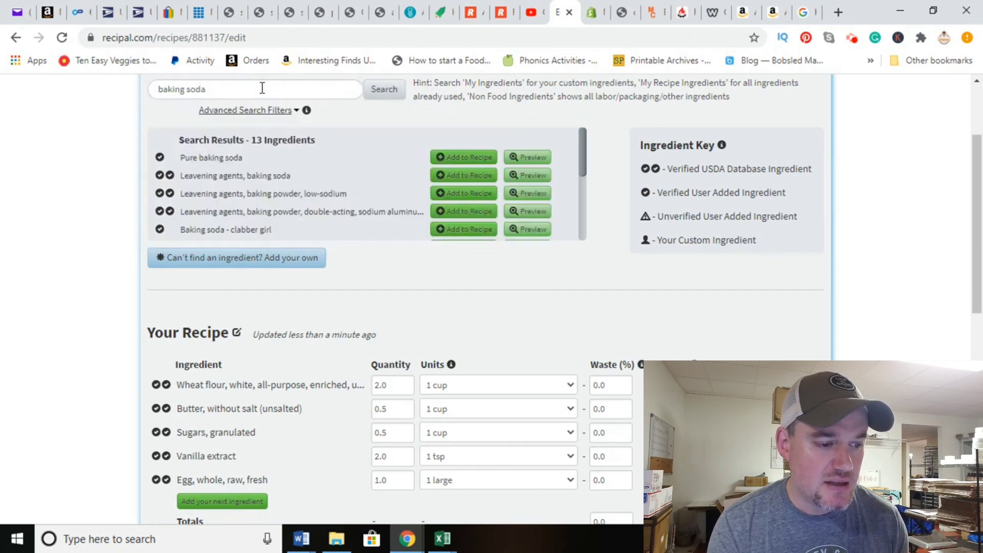
click(463, 159)
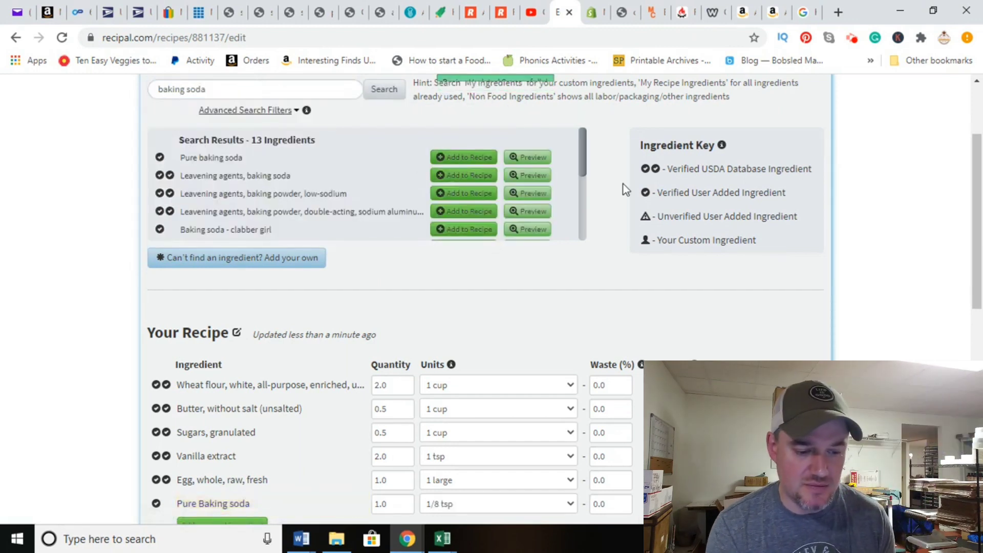
Step: Keep 1/8 tsp as the pure baking soda's unit and set its quantity to .5
click(568, 504)
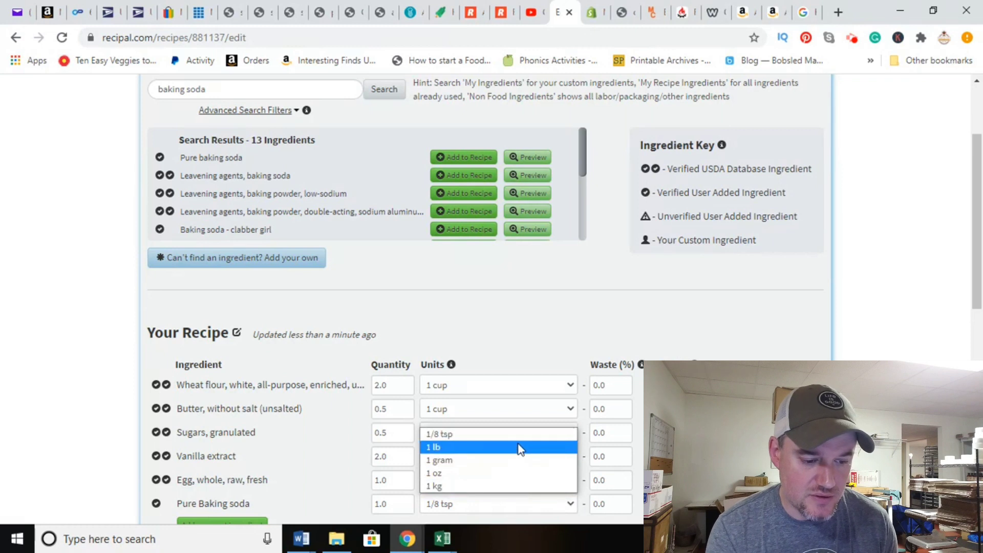
drag(976, 261, 977, 297)
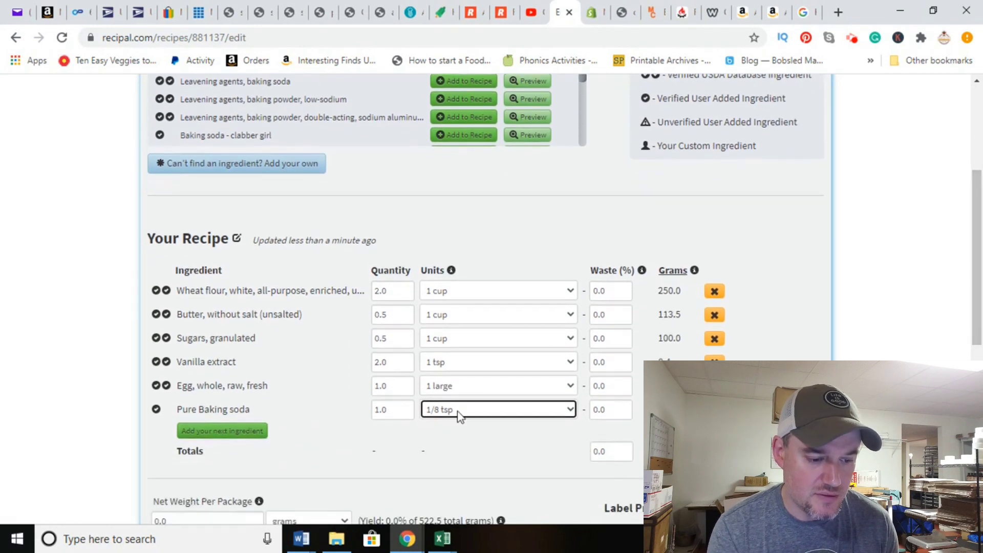
double_click(380, 408)
text(.5)
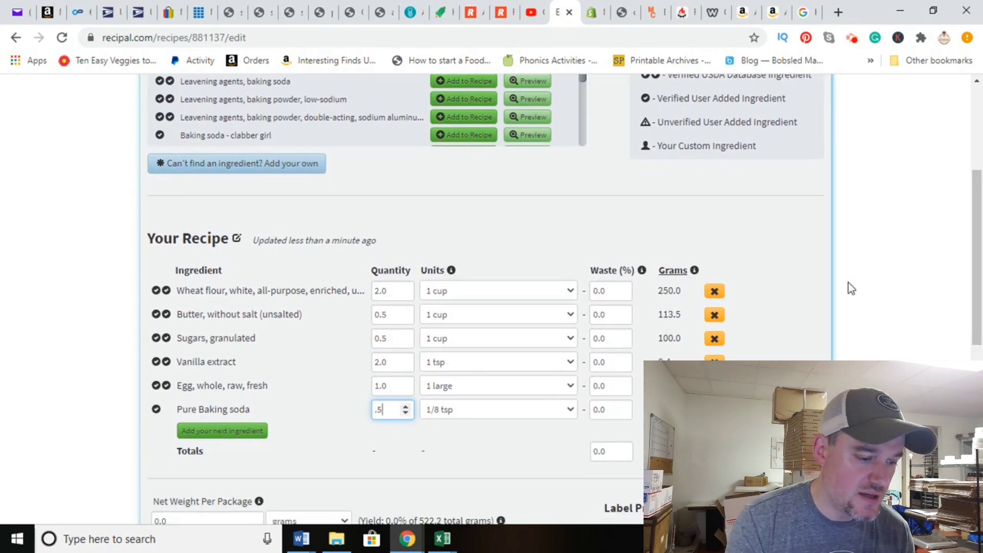
Step: Search for chocolate chips and add the semi-sweet chocolate chips to the recipe
scroll(966, 246, up, 1)
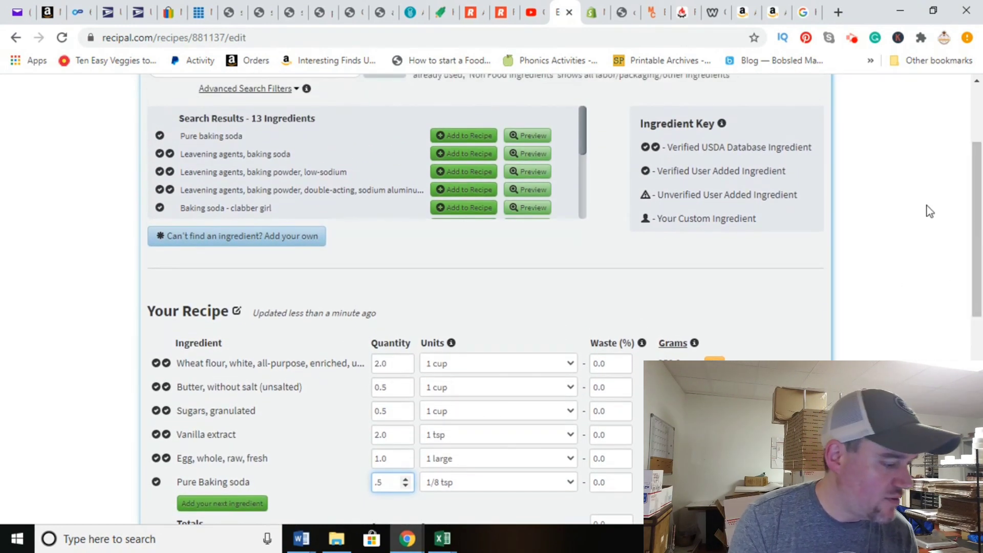
scroll(926, 211, up, 1)
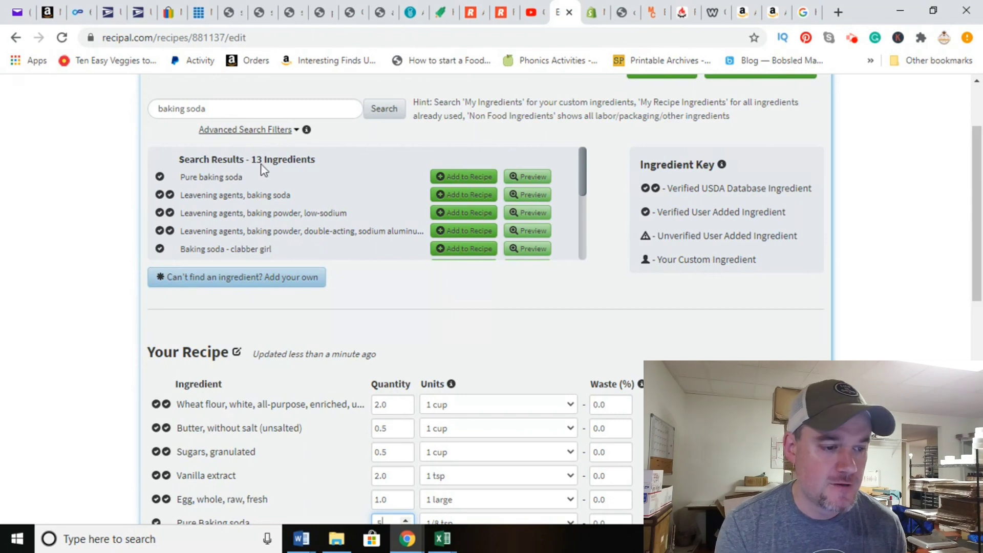
click(267, 110)
key(ctrl+a)
text(chocl)
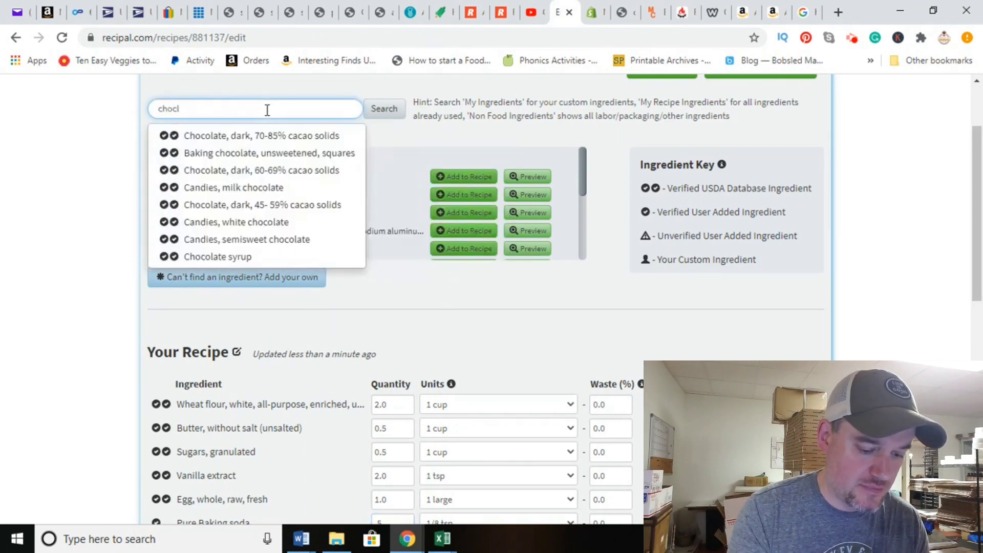
key(BackSpace)
text(olate chips)
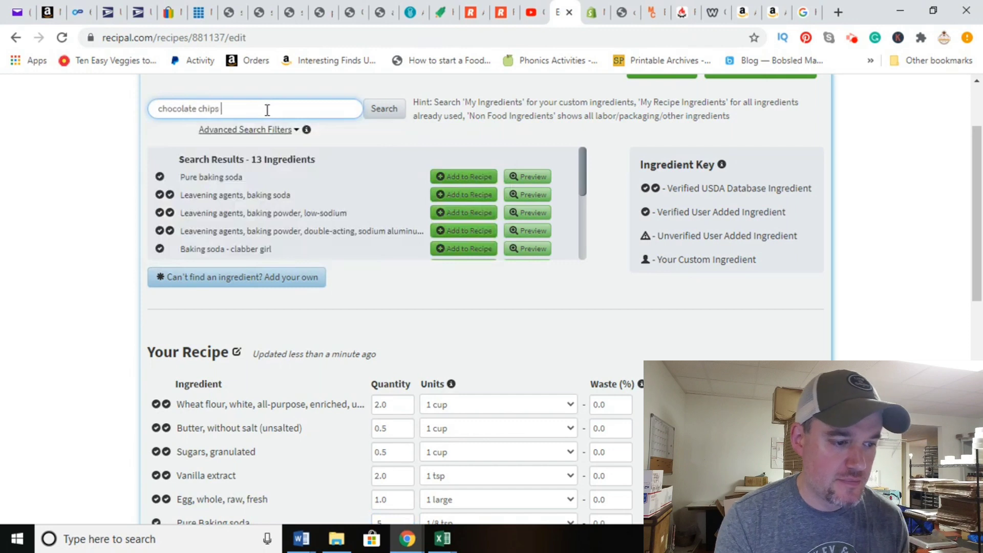
key(Return)
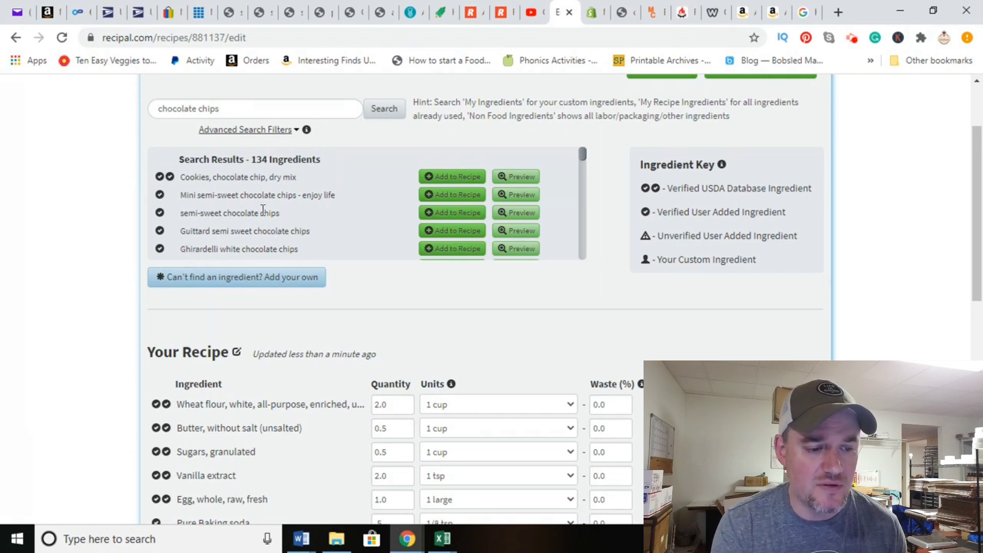
click(453, 222)
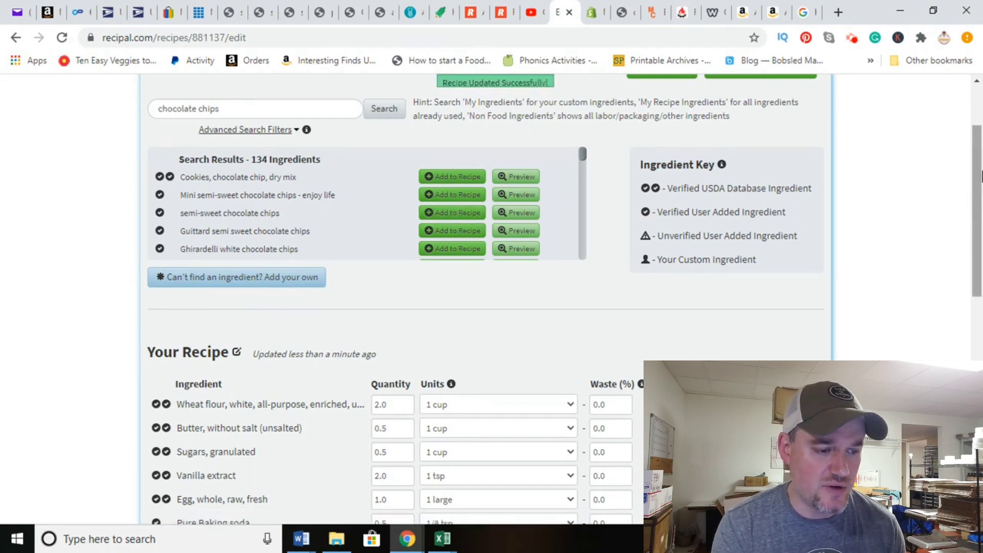
Step: Set the semi-sweet chocolate chips' unit to 1 cup and their quantity to .5
scroll(980, 176, down, 5)
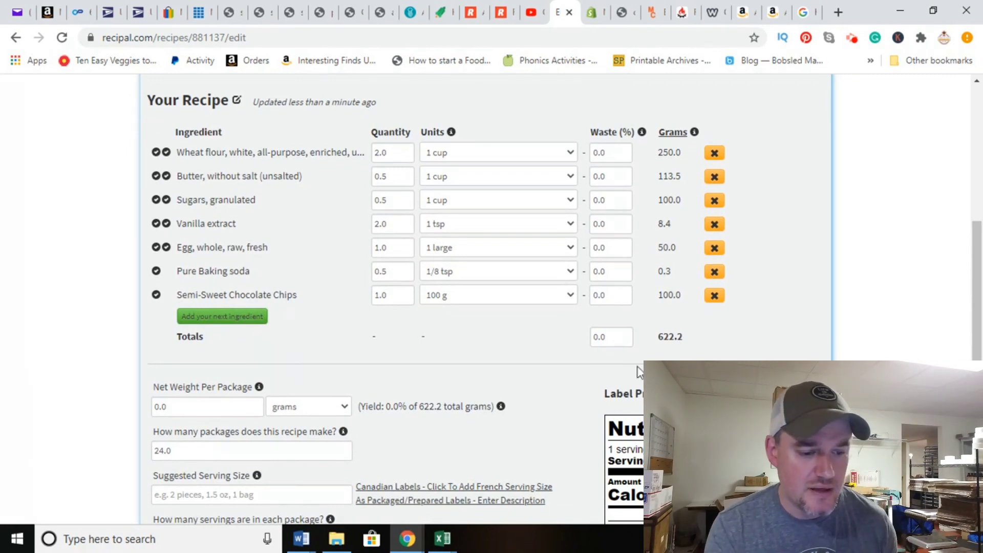
click(545, 298)
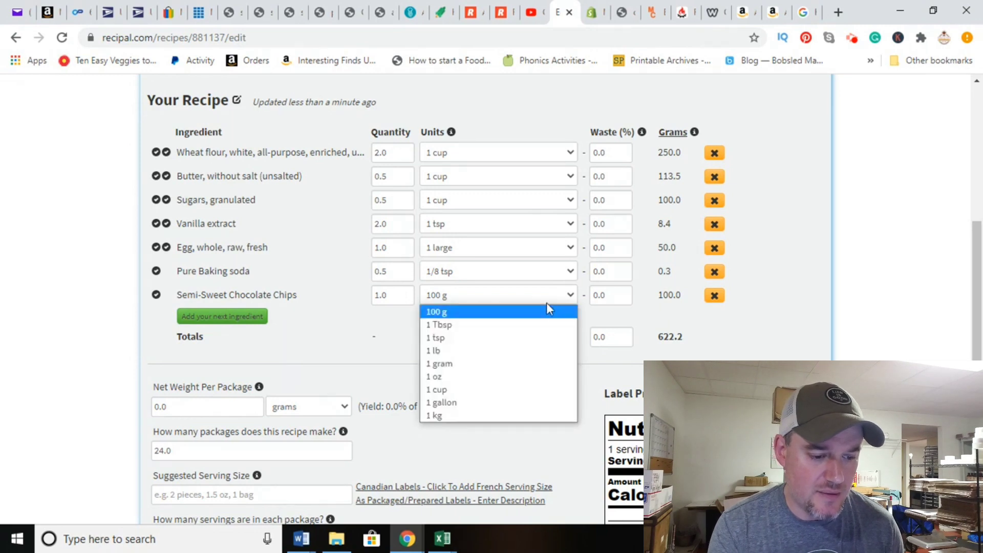
click(538, 390)
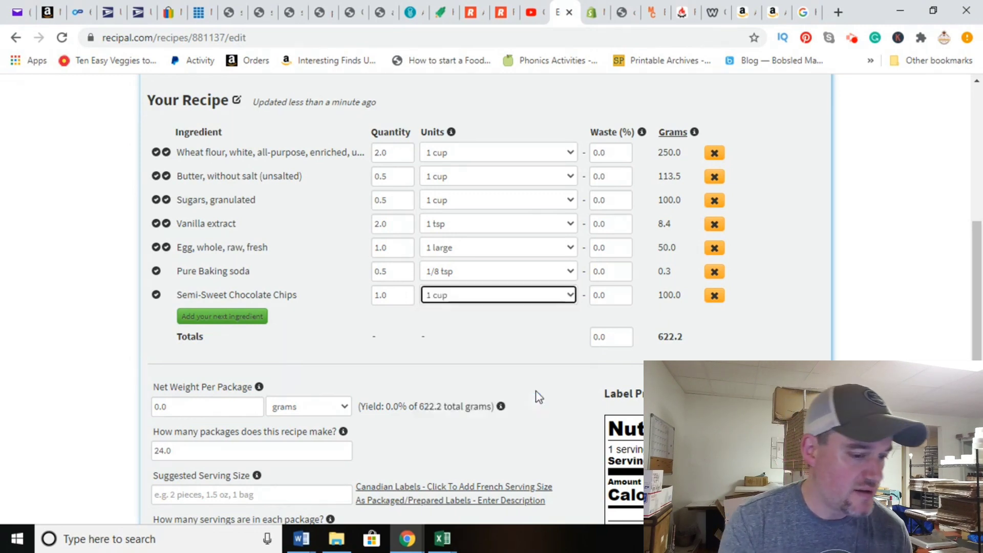
click(395, 295)
double_click(395, 295)
key(BackSpace)
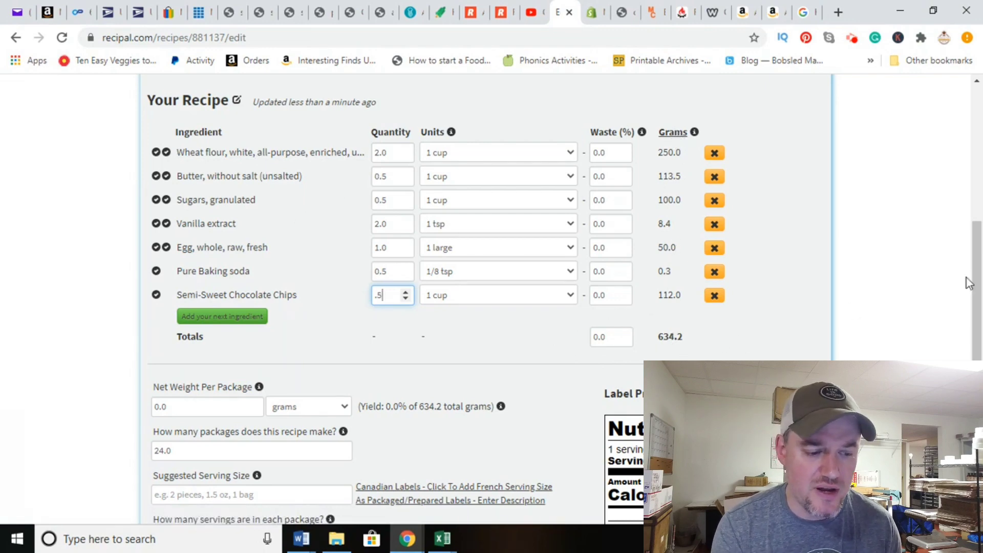
Step: Set the number of packages this recipe makes to 24
drag(978, 271, 981, 338)
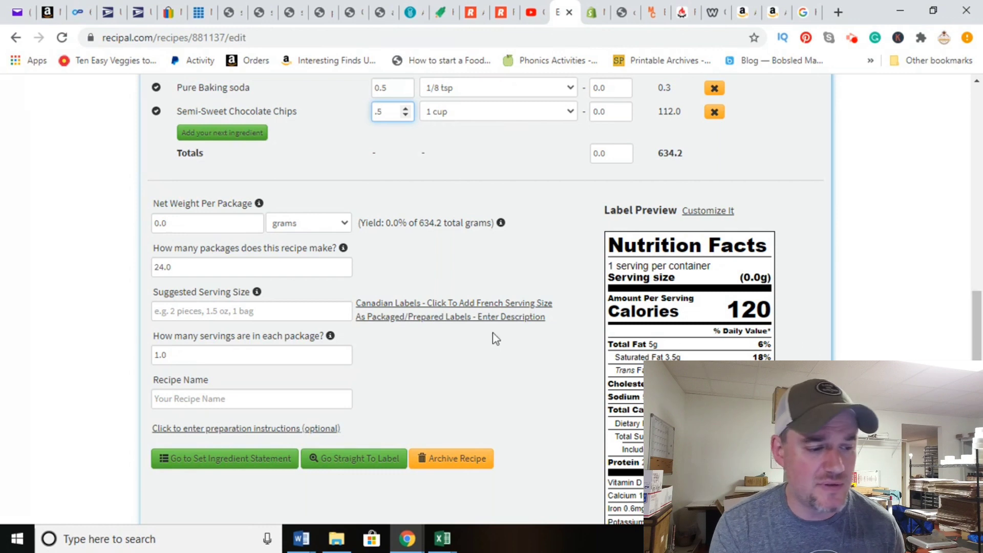
click(213, 223)
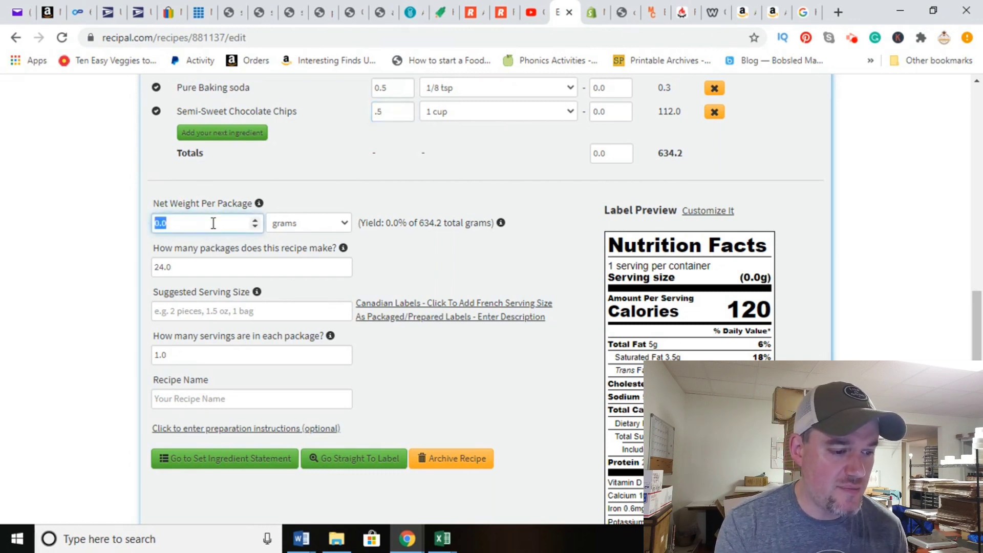
click(221, 261)
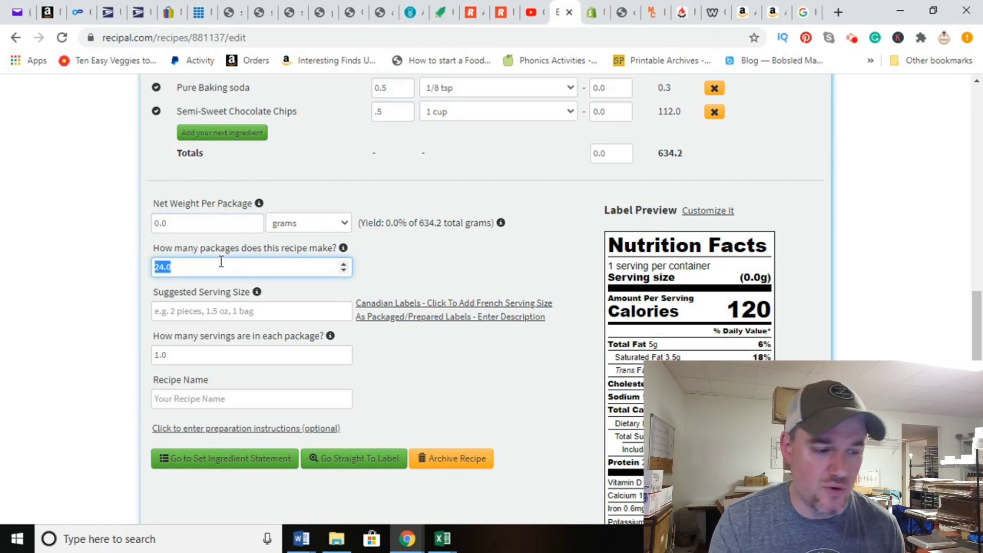
text(24)
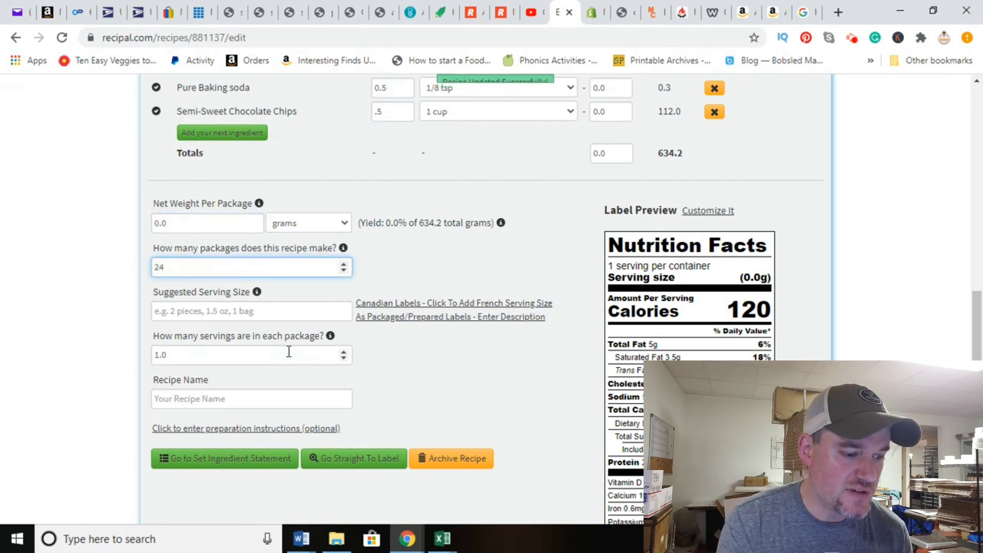
Step: Enter 2 as the suggested serving size and set the servings in each package to 12
click(266, 316)
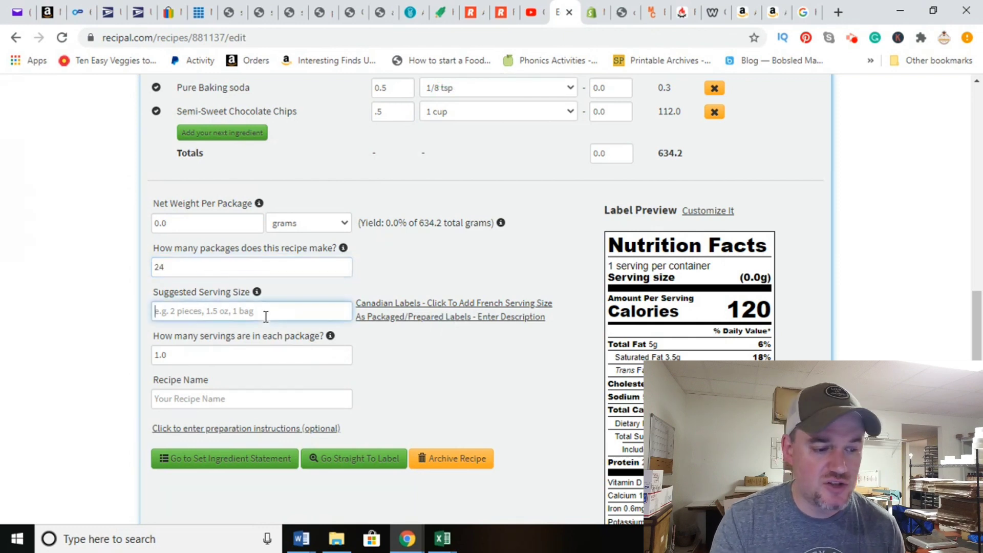
text(2)
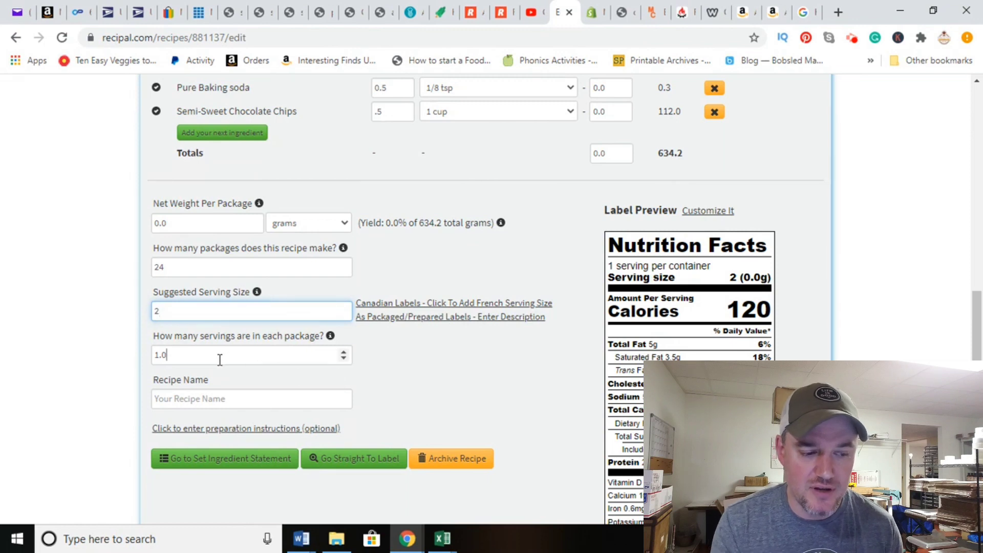
click(219, 358)
text(12)
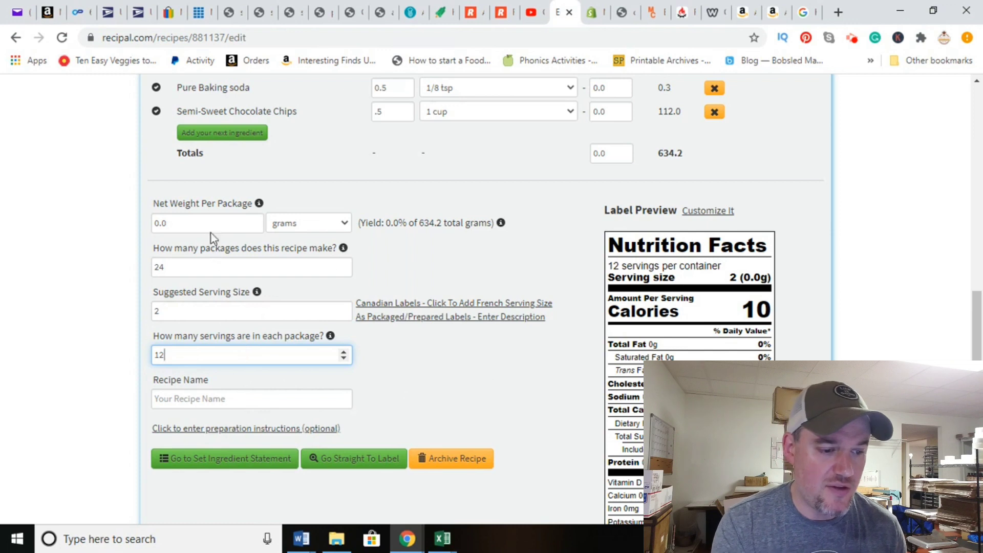
Step: Set the net weight per package to 634.02, keeping grams as the unit
click(342, 223)
click(339, 240)
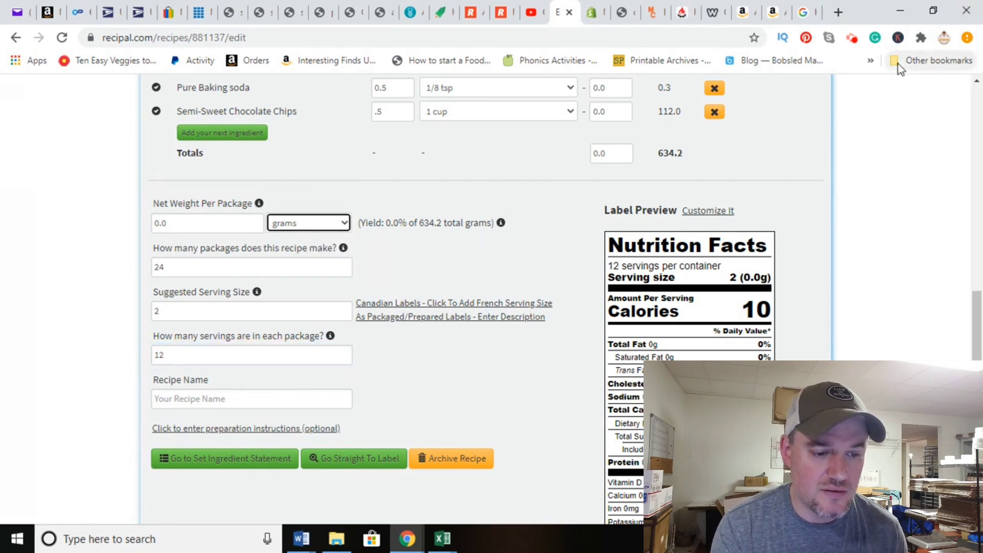
double_click(220, 225)
text(634)
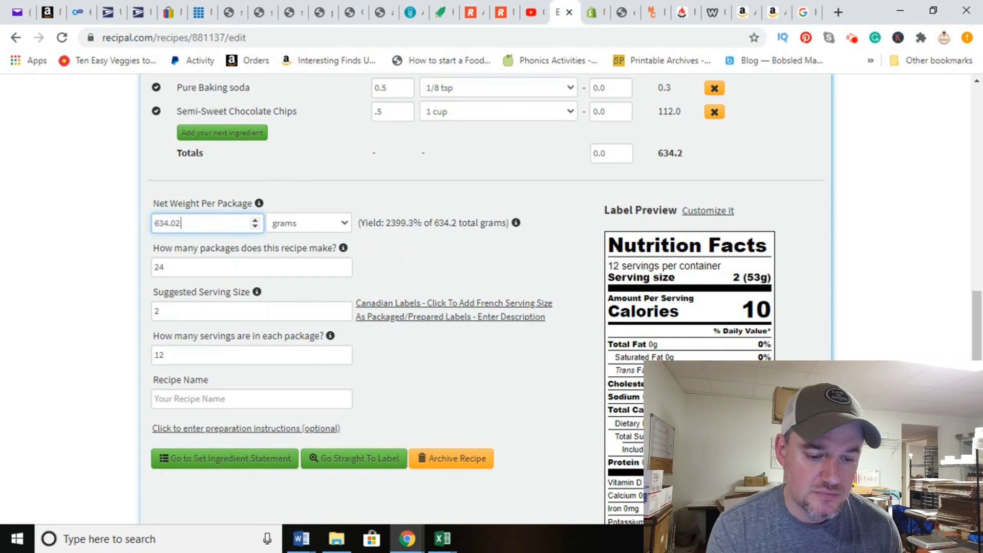
Step: Change how many packages the recipe makes to 1
scroll(971, 353, down, 2)
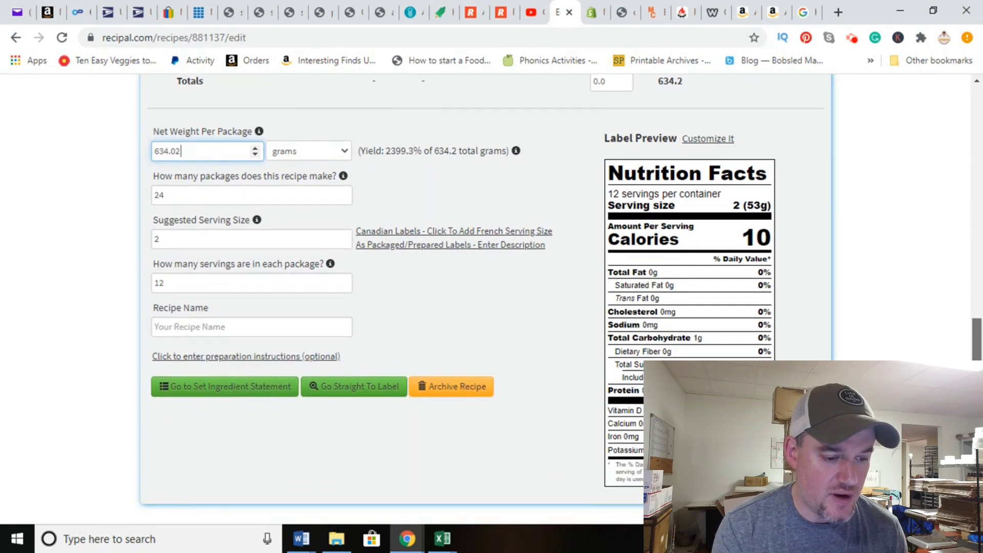
scroll(518, 364, up, 2)
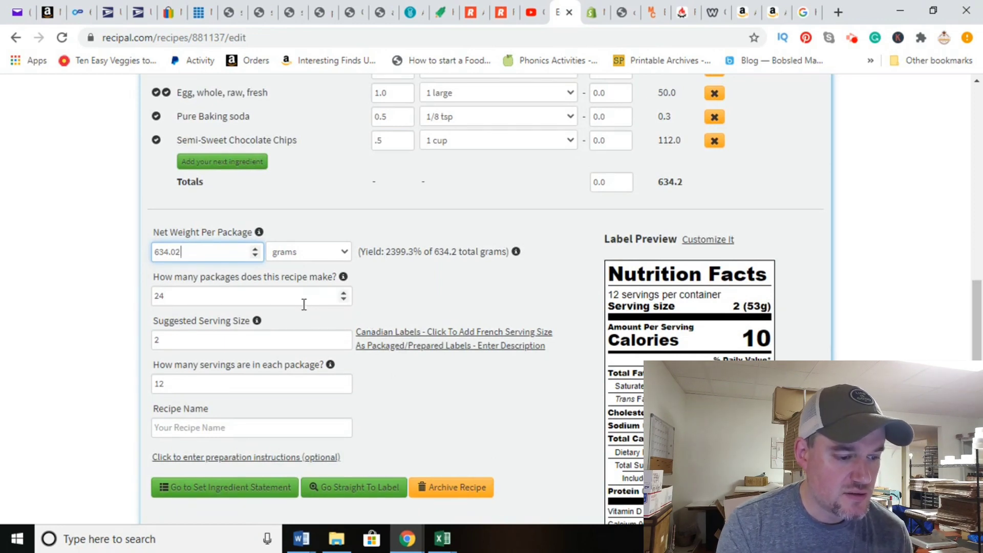
double_click(270, 302)
text(1)
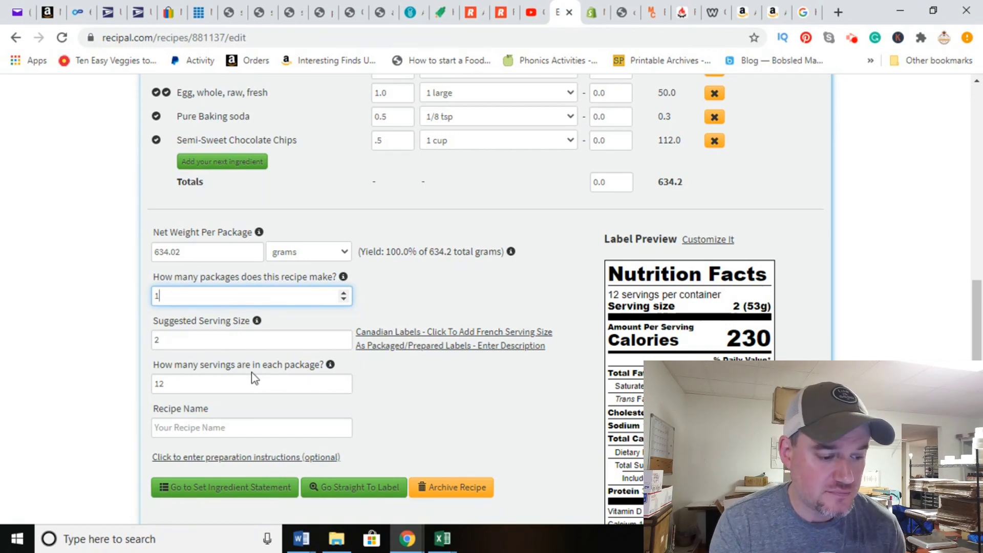
Step: Name the recipe Chocolate Chip Cookies and check the serving details in the nutrition label preview
click(248, 427)
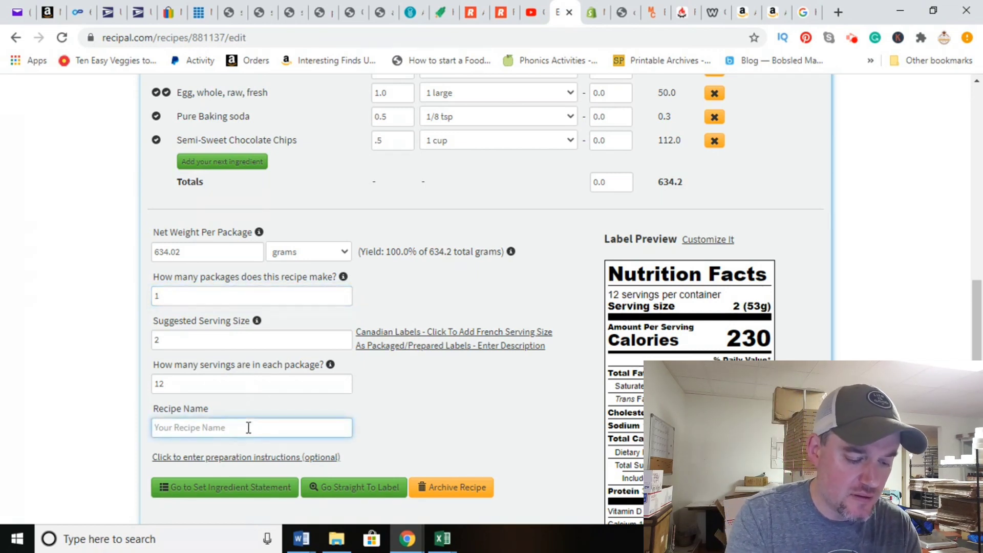
text(Chocolate Chip Cookie)
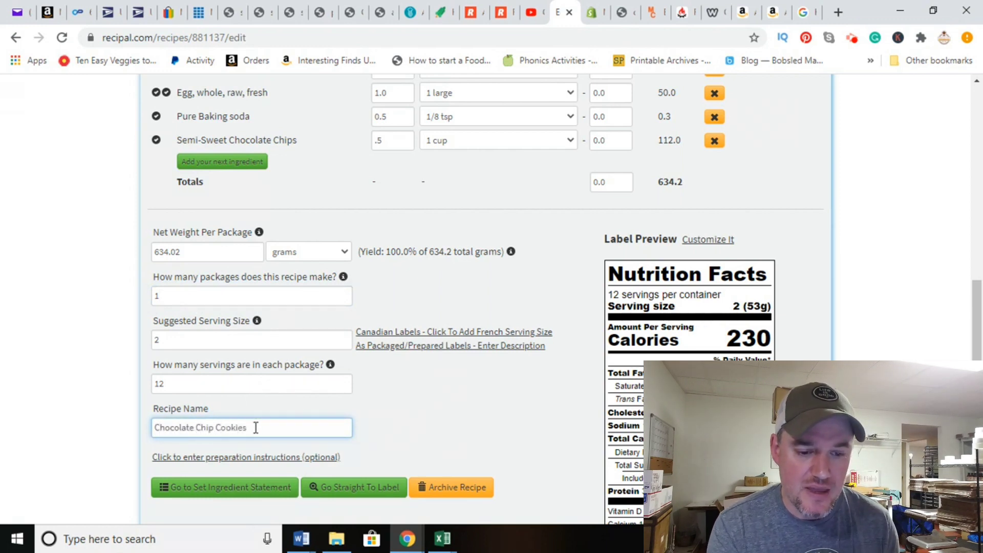
text(s)
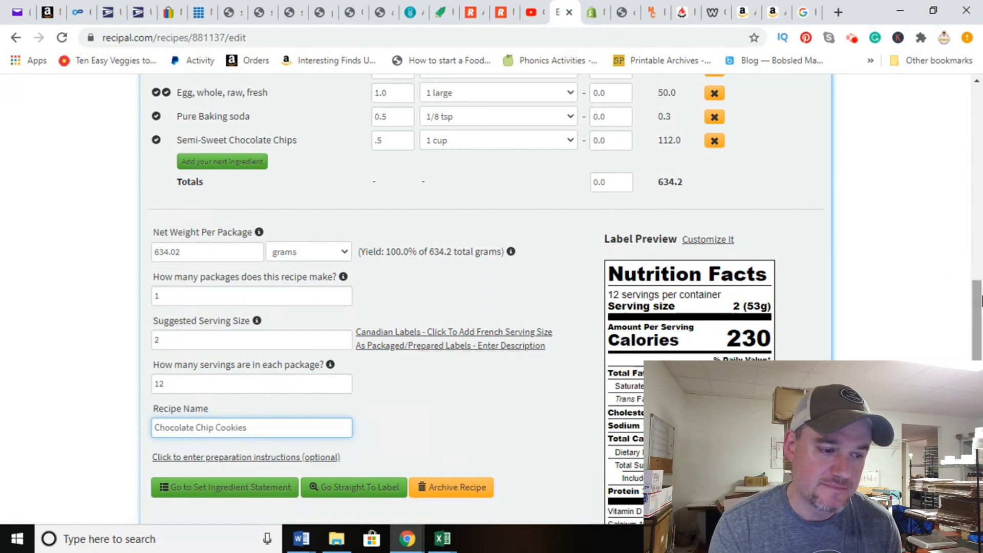
scroll(978, 327, down, 3)
drag(980, 343, 980, 353)
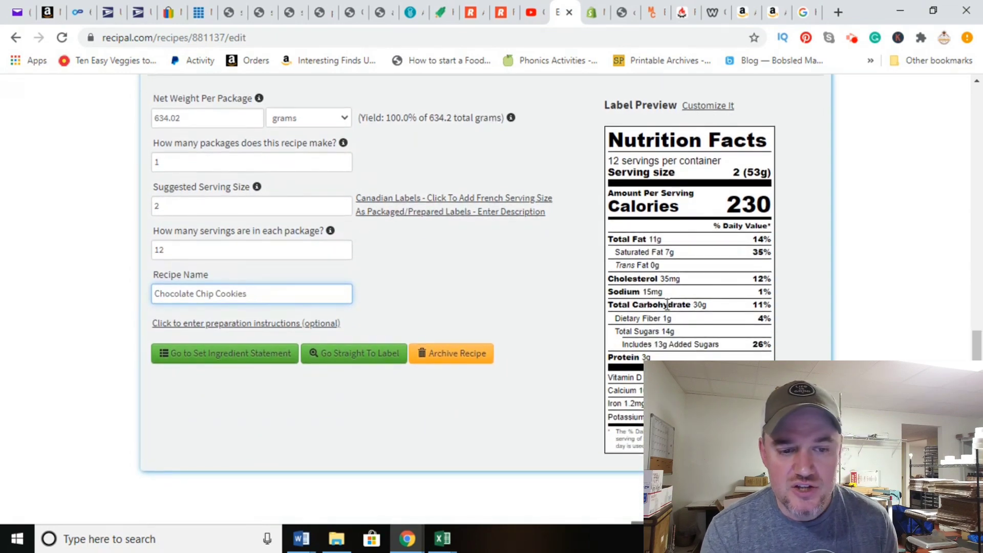
drag(612, 160, 695, 160)
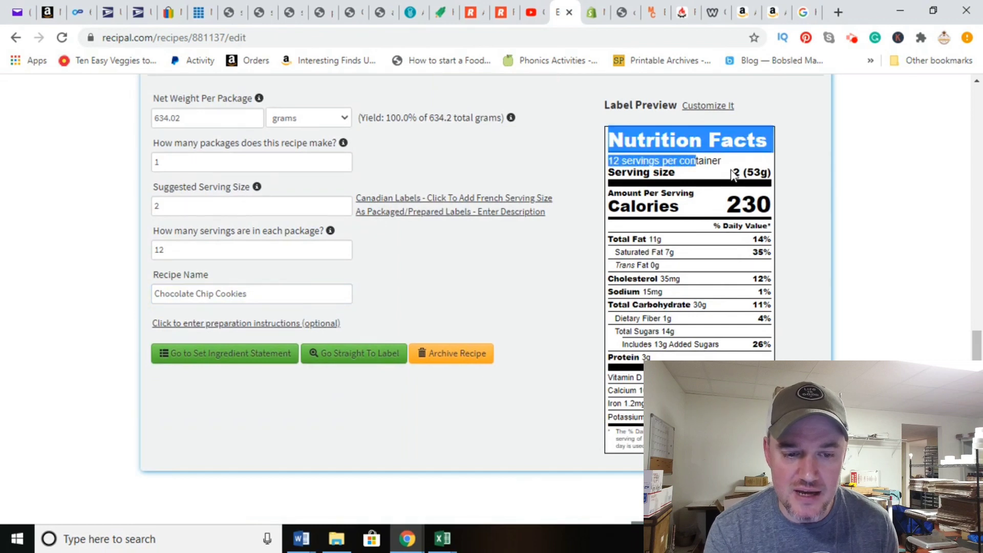
click(716, 176)
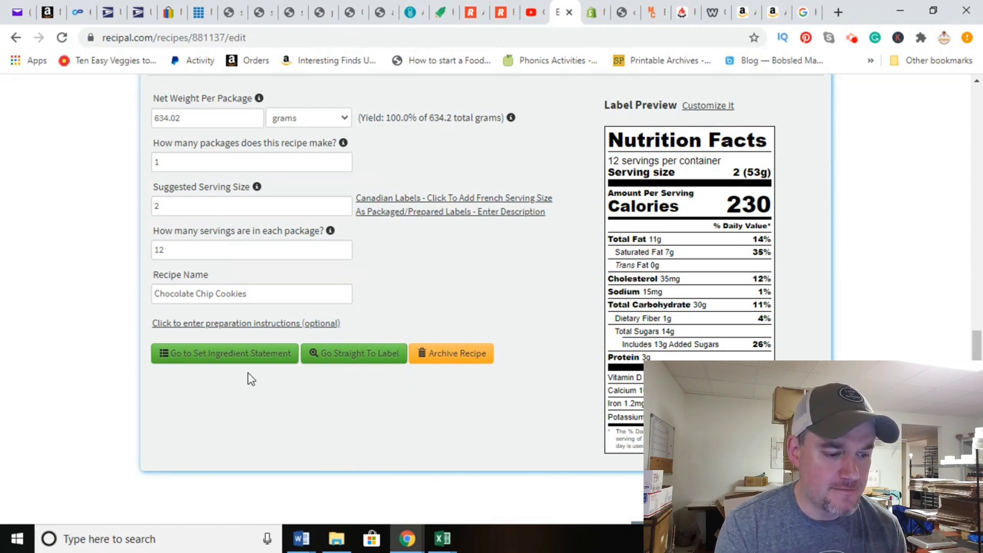
Step: Open the recipe's ingredient statement and review how each ingredient is displayed, including the statement previews
click(255, 362)
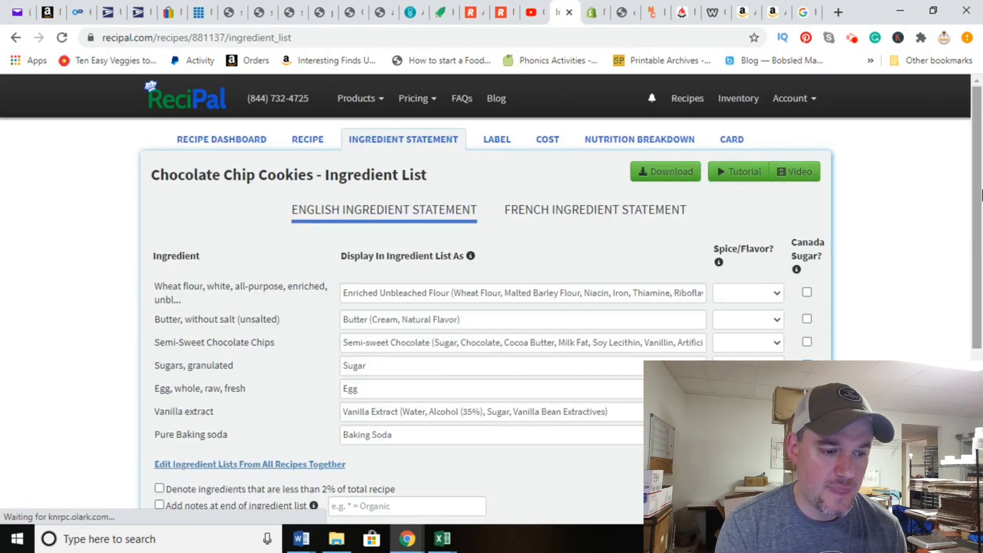
scroll(981, 195, down, 2)
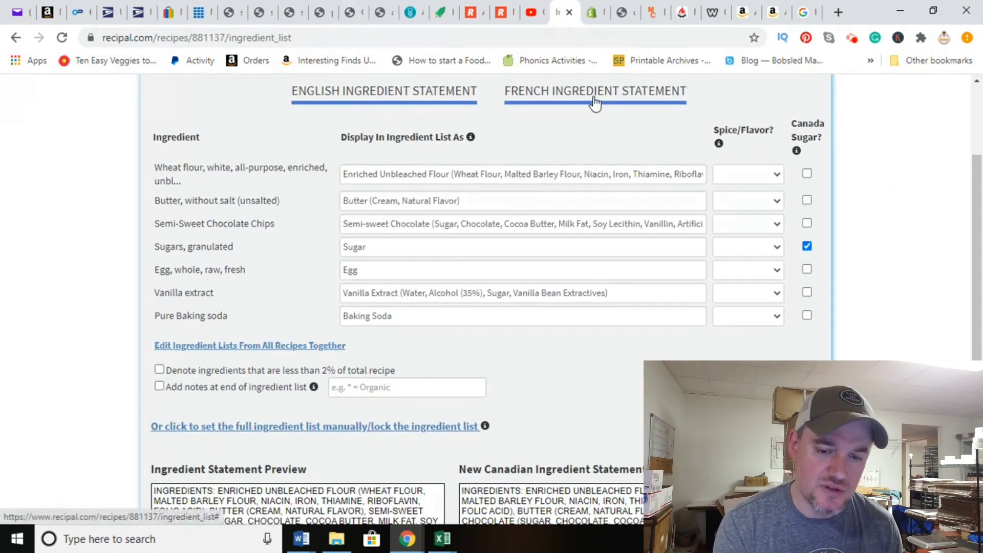
scroll(981, 202, down, 1)
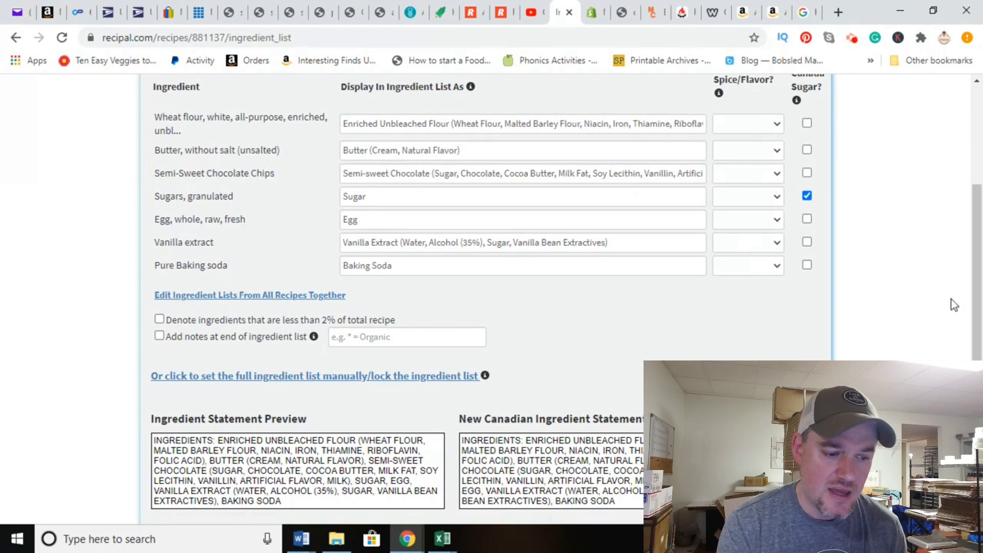
scroll(977, 271, down, 2)
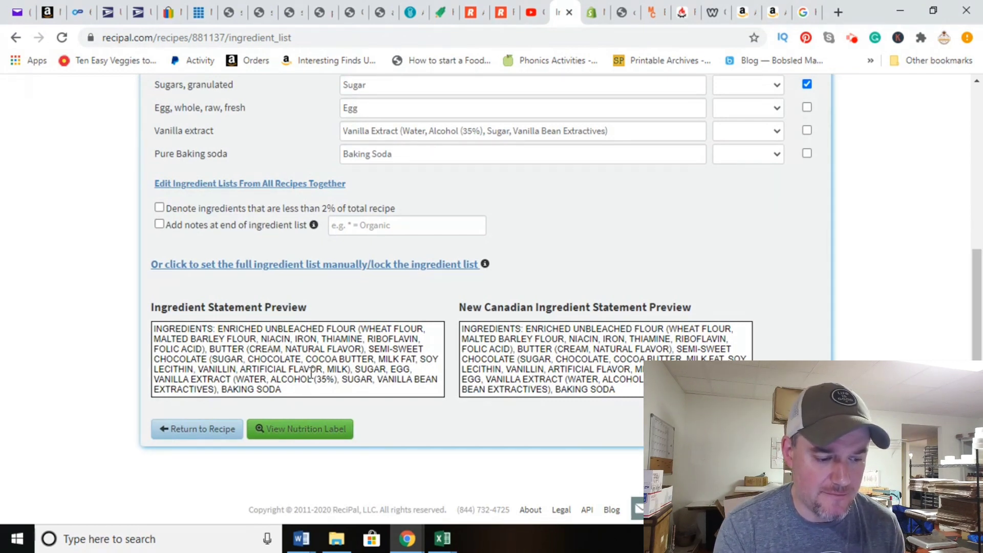
Step: Open the nutrition label for Chocolate Chip Cookies and review its nutrition facts and ingredient list
click(325, 433)
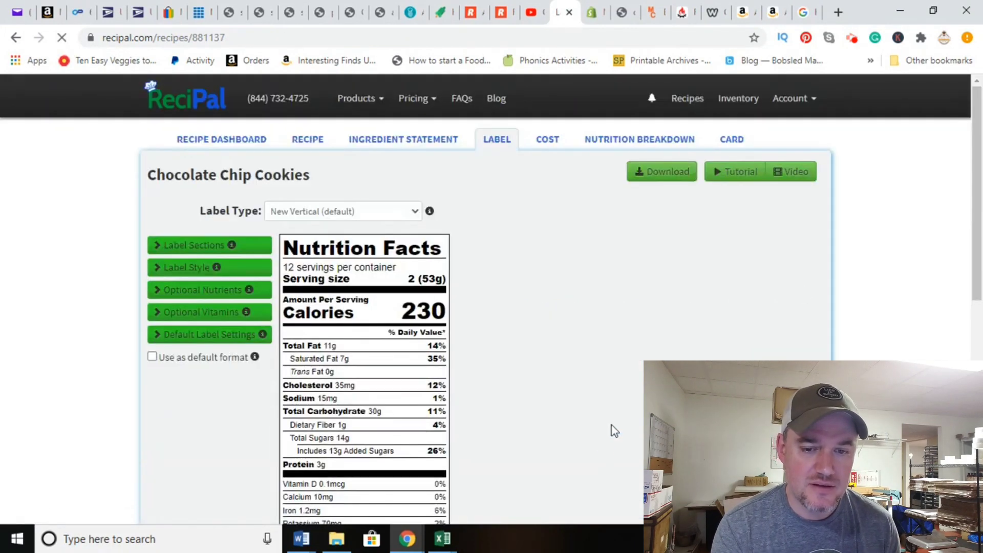
drag(977, 117, 977, 161)
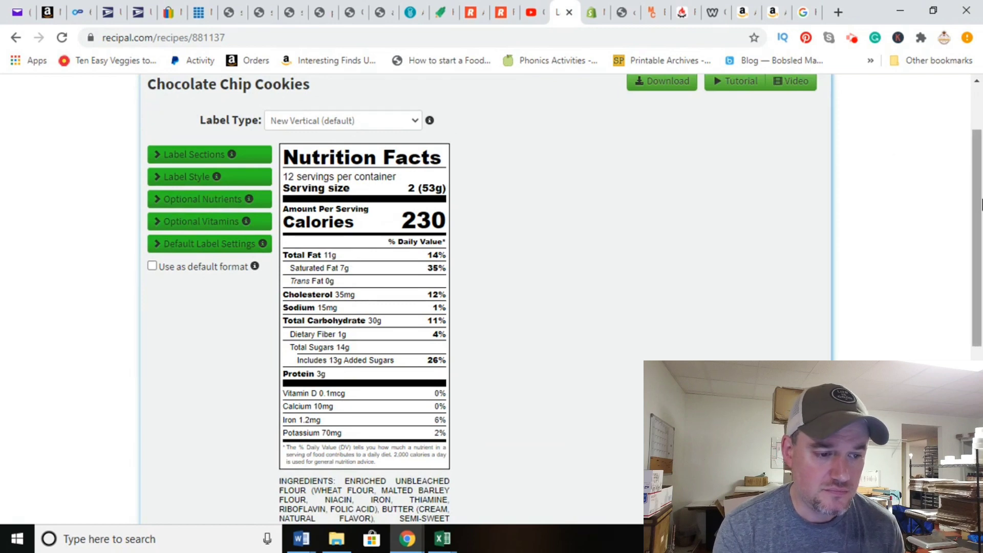
drag(981, 204, 981, 218)
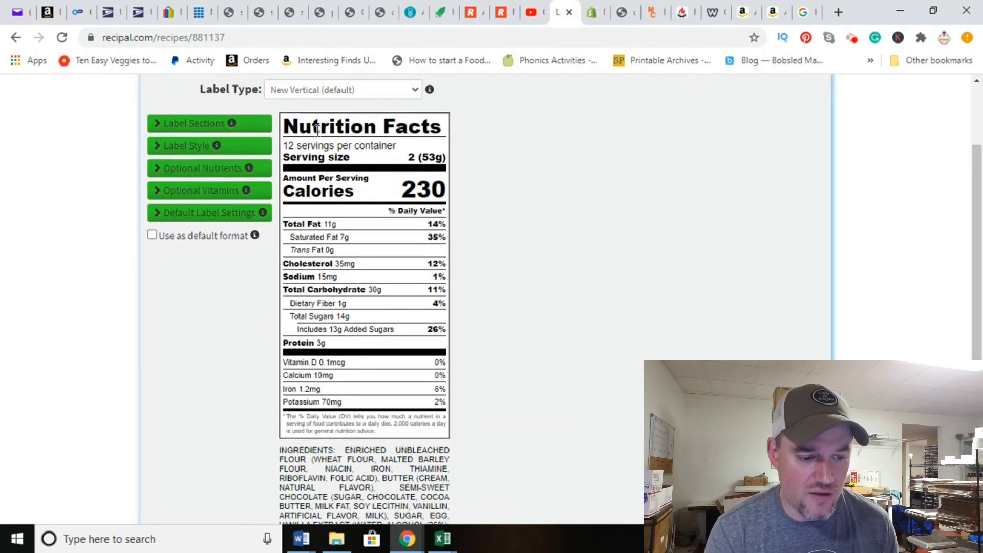
drag(976, 257, 752, 323)
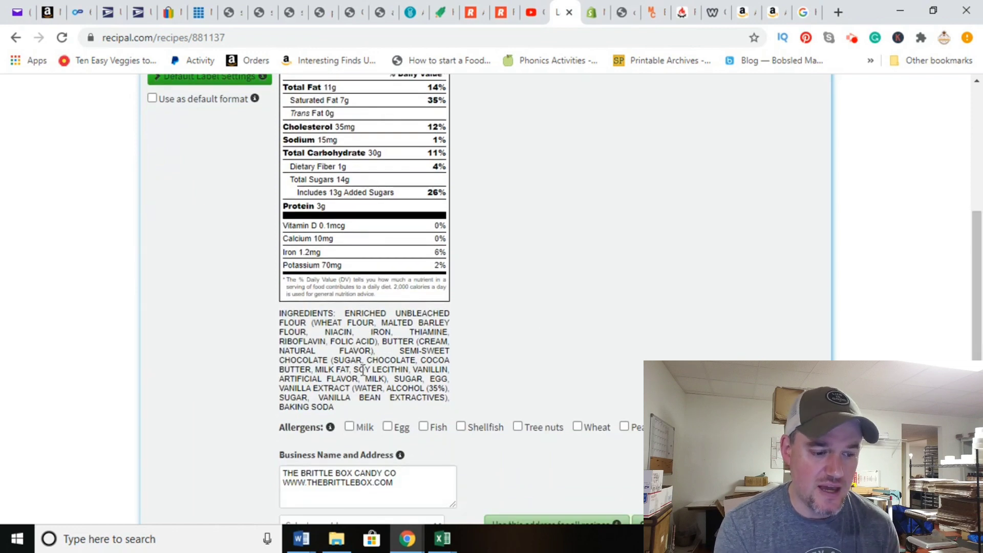
Step: Declare milk, egg and the tree nuts almond, cashew, walnut, pecan and coconut as allergens on the label
click(350, 428)
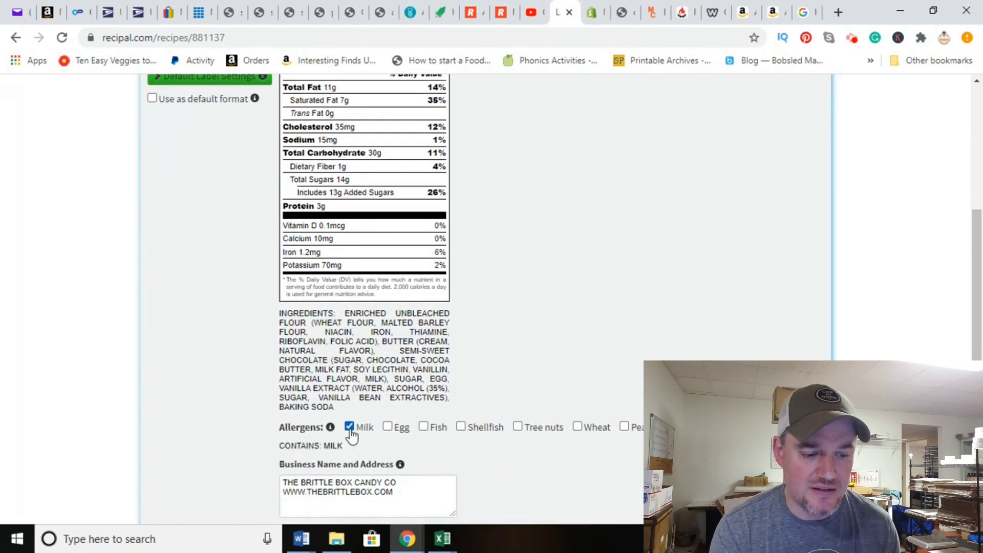
click(388, 428)
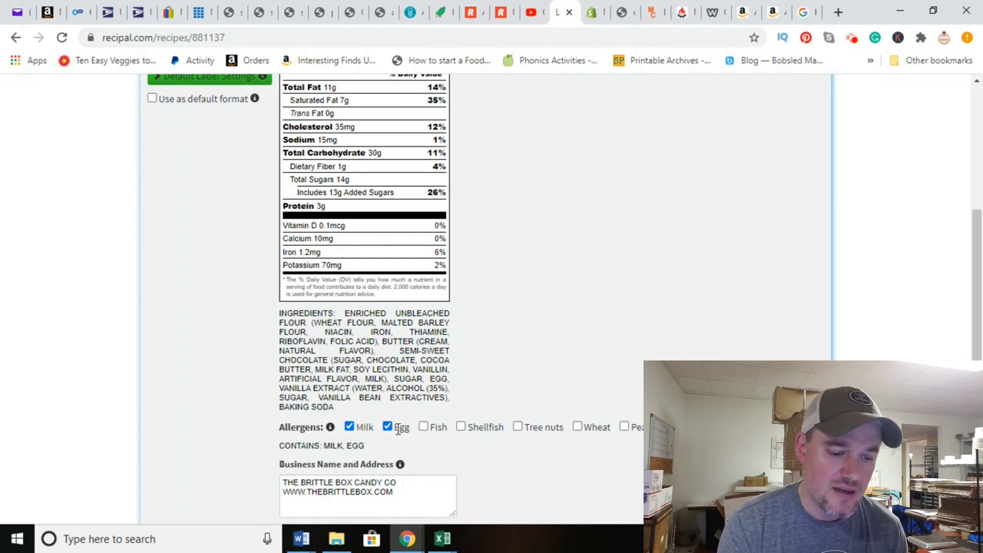
click(518, 427)
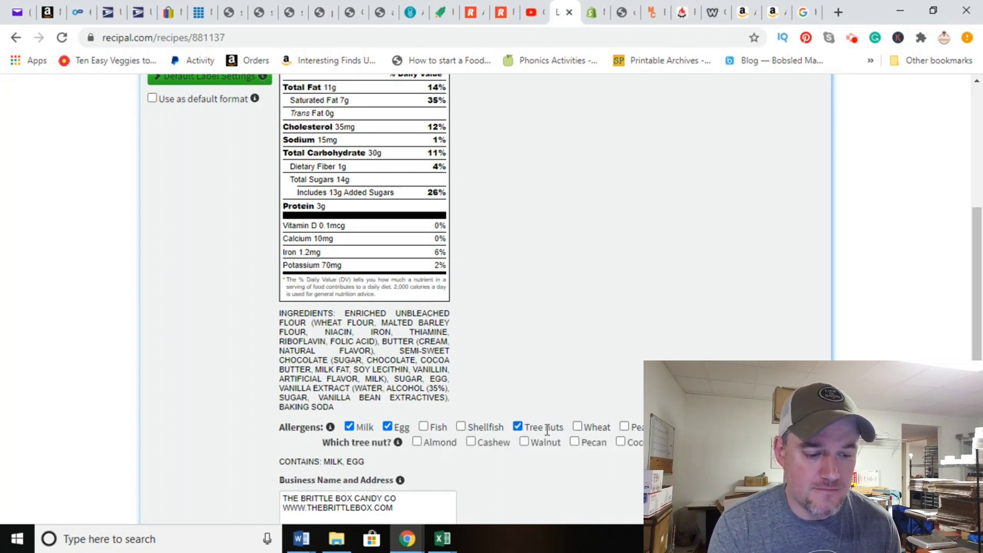
click(417, 443)
click(472, 443)
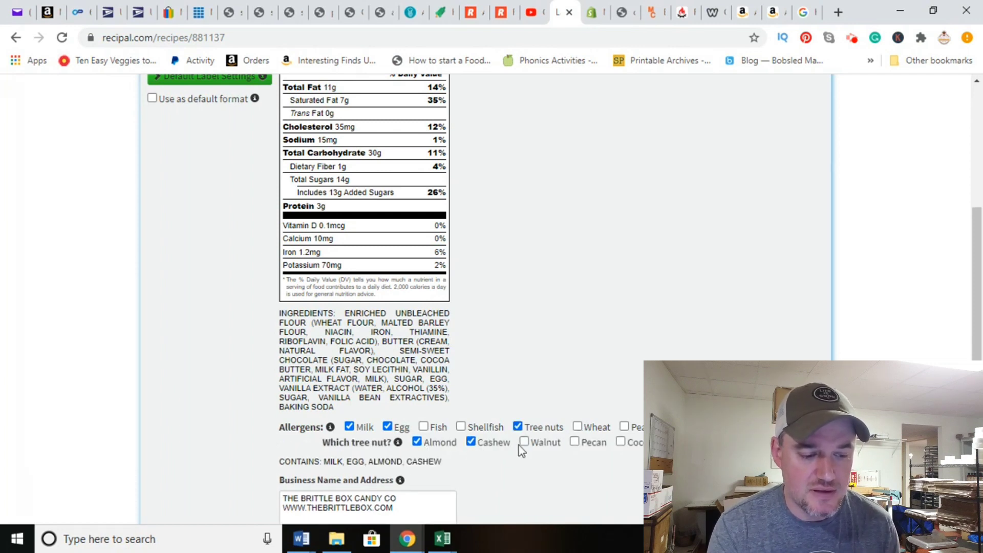
click(524, 443)
click(575, 443)
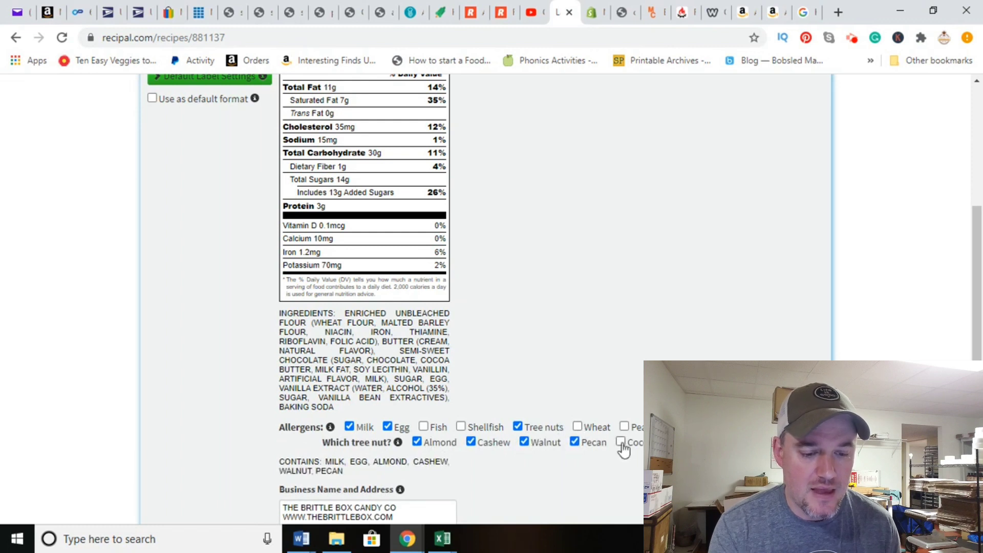
click(621, 443)
Step: Add peanuts, soybeans and wheat to the label's declared allergens
click(625, 428)
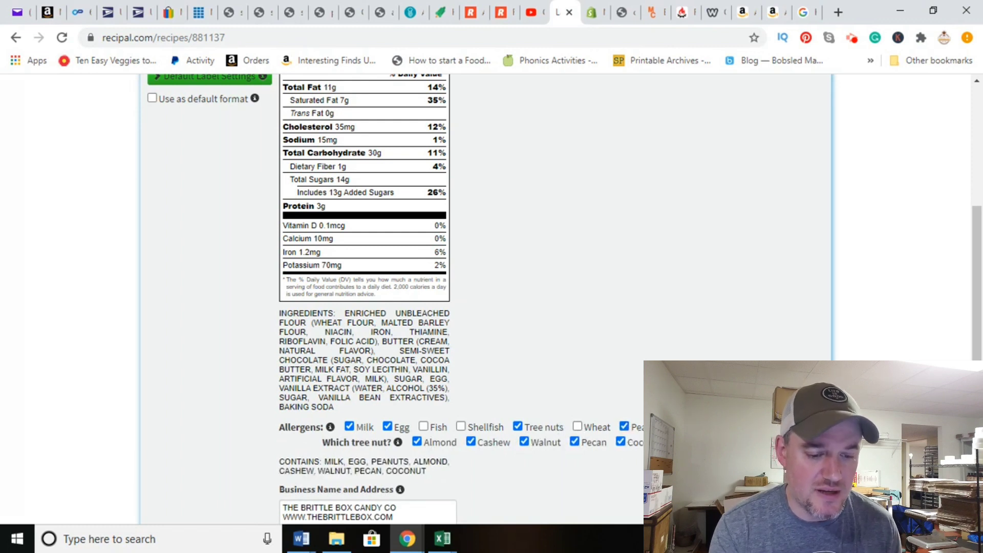
click(677, 428)
click(577, 427)
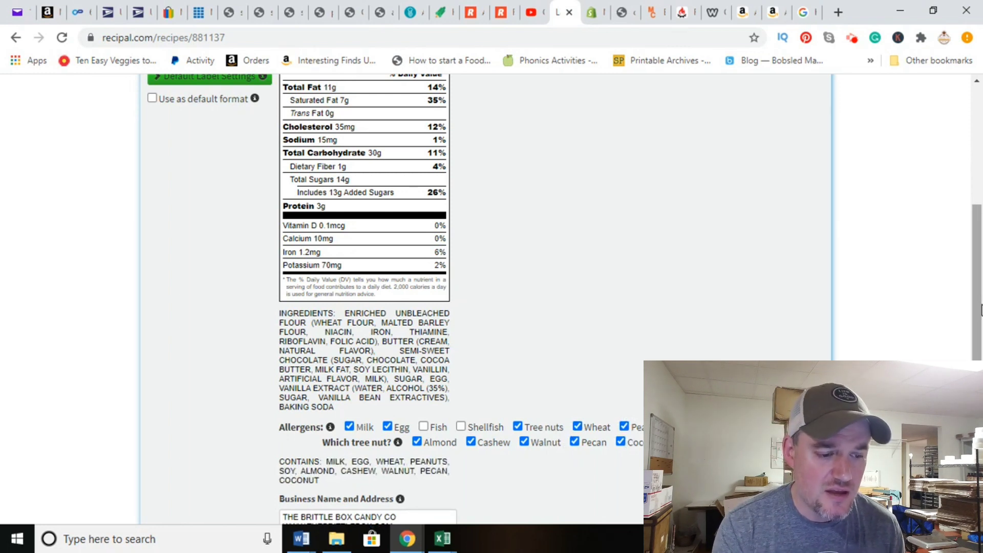
Step: Review the allergen statement and the business name and address text below the nutrition facts
mouse_move(980, 302)
mouse_down()
mouse_move(980, 361)
mouse_move(980, 292)
mouse_up()
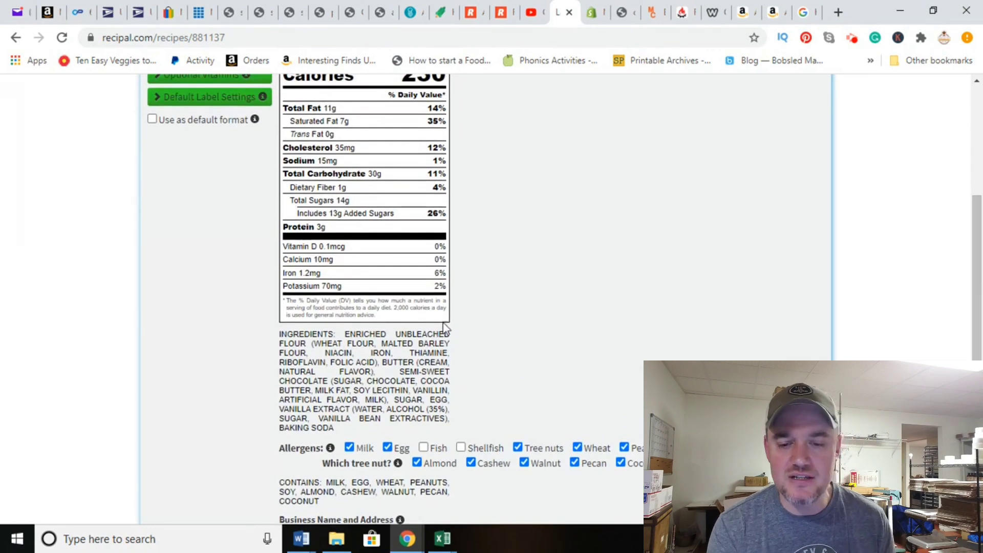
drag(977, 293, 978, 402)
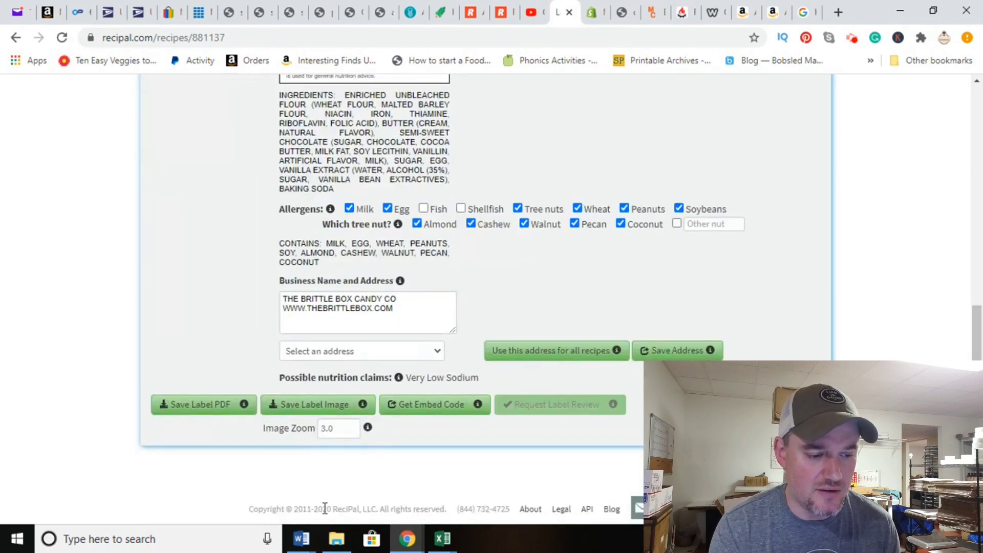
drag(283, 305, 391, 323)
click(392, 324)
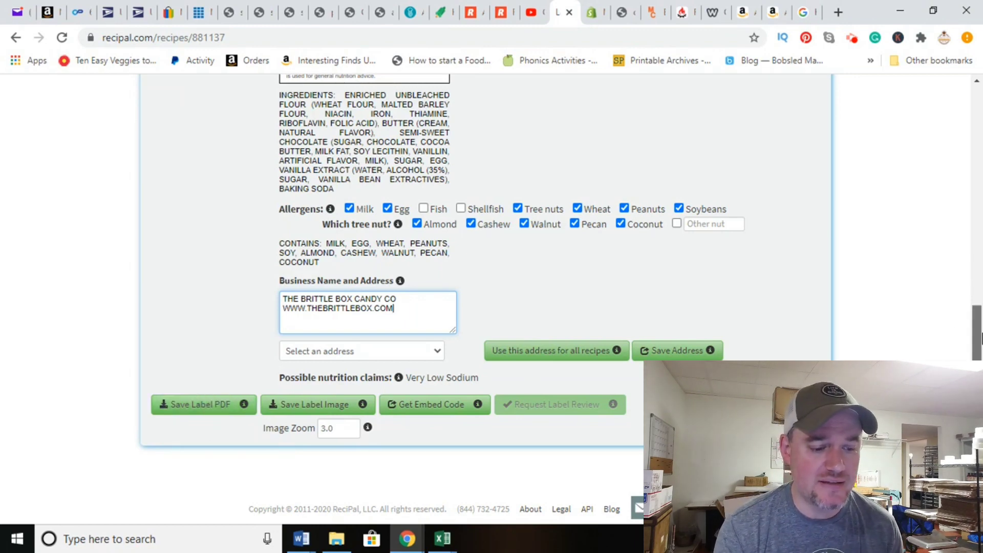
Step: Expand the Label Style and Label Sections options beside the nutrition facts to examine the available customizations
drag(976, 330, 978, 108)
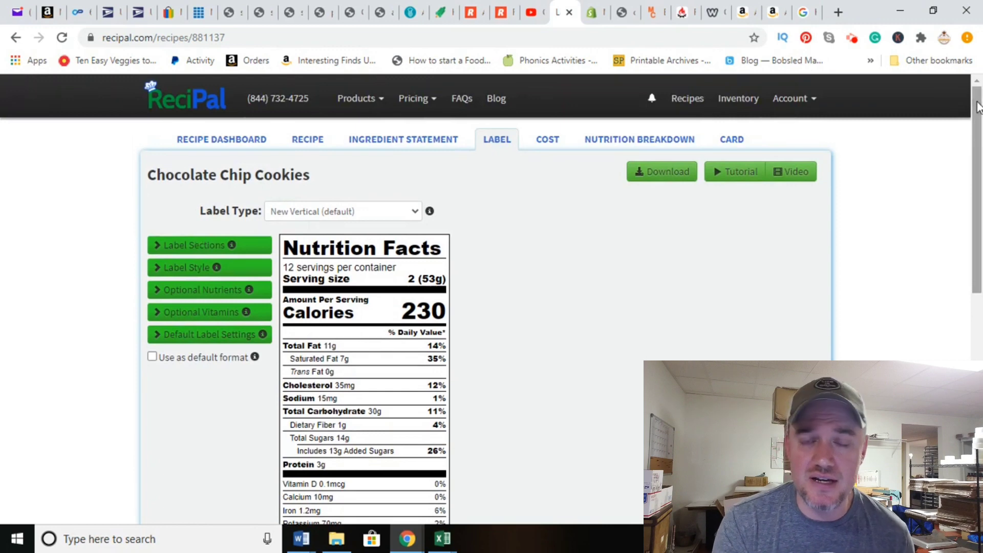
drag(979, 107, 978, 169)
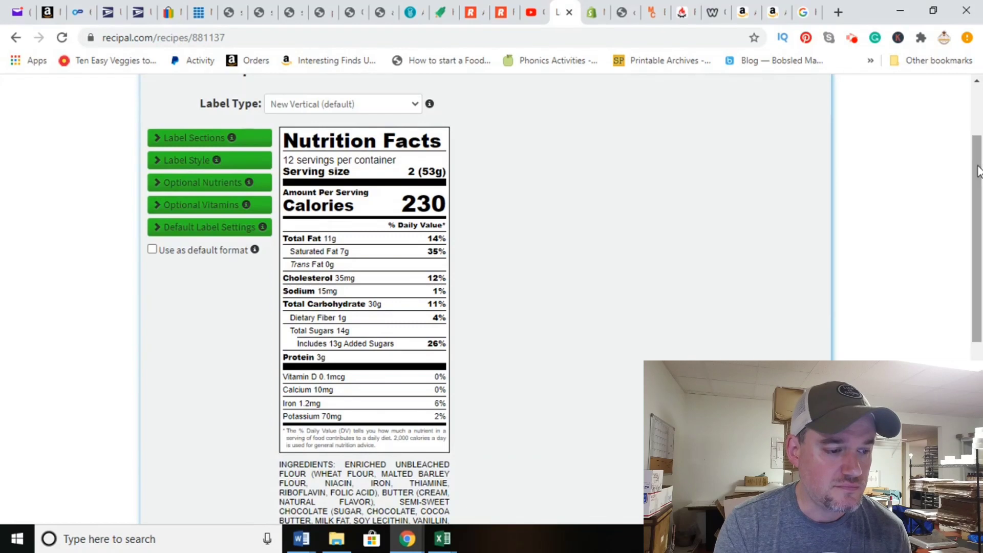
click(183, 163)
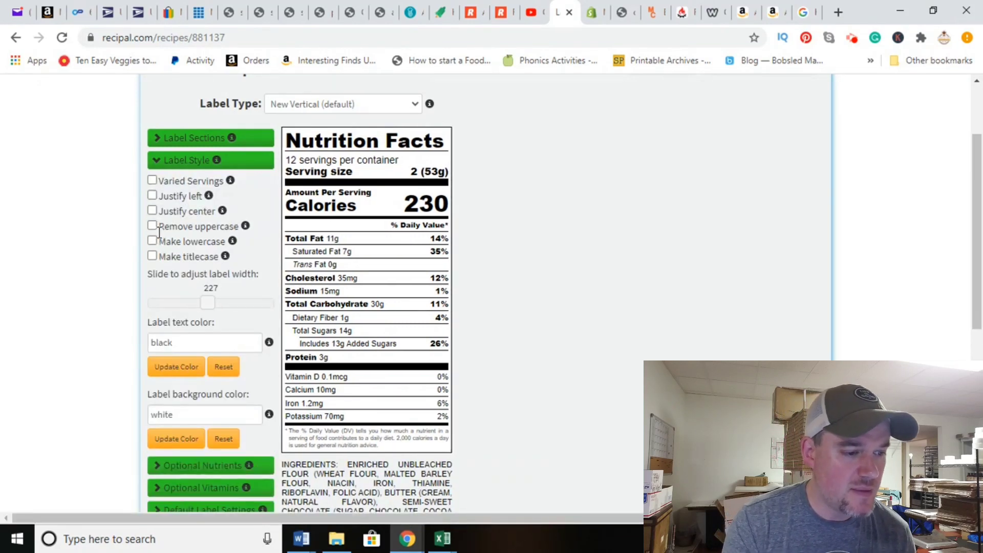
click(204, 139)
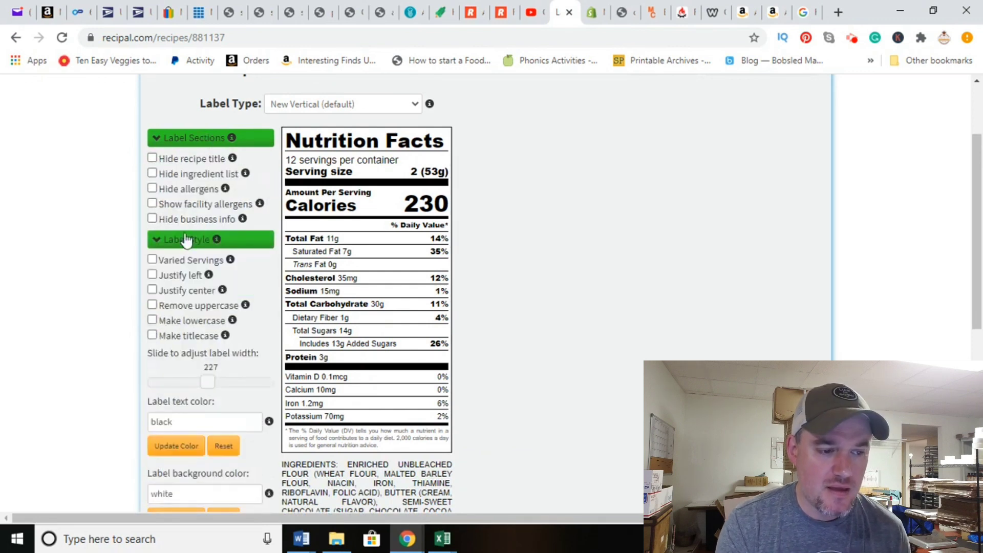
Step: Preview the label in the New Linear and New Tabular types, and return it to New Vertical (default)
click(415, 106)
click(611, 184)
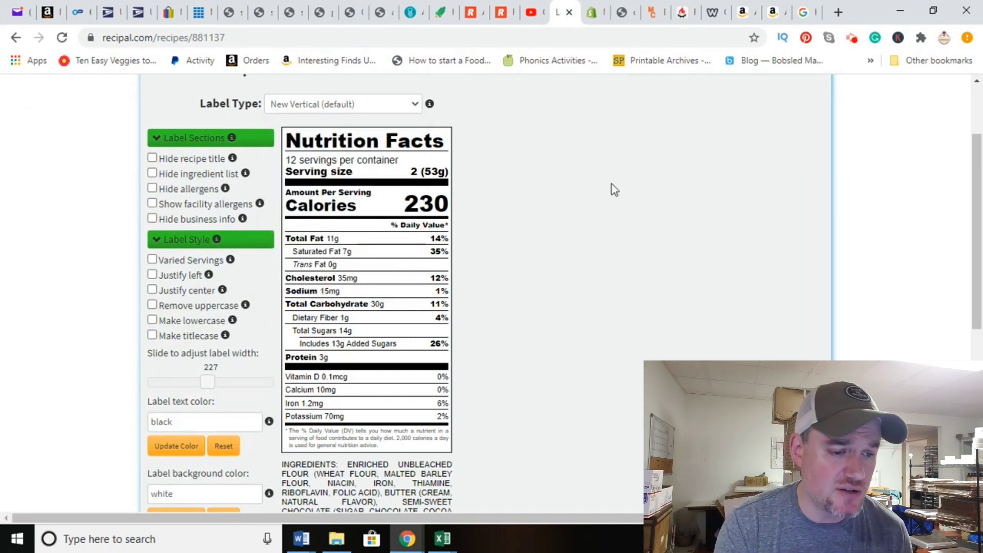
click(412, 104)
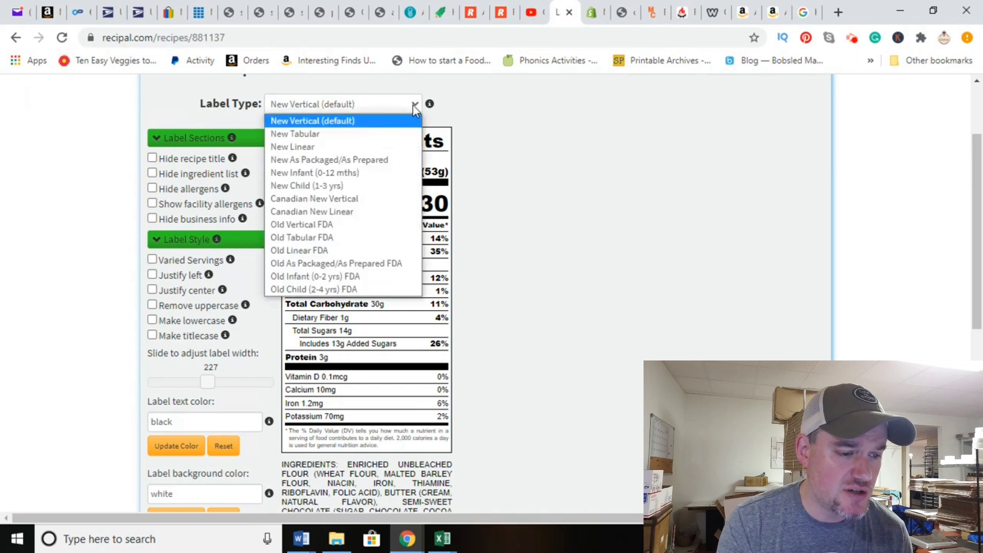
click(404, 147)
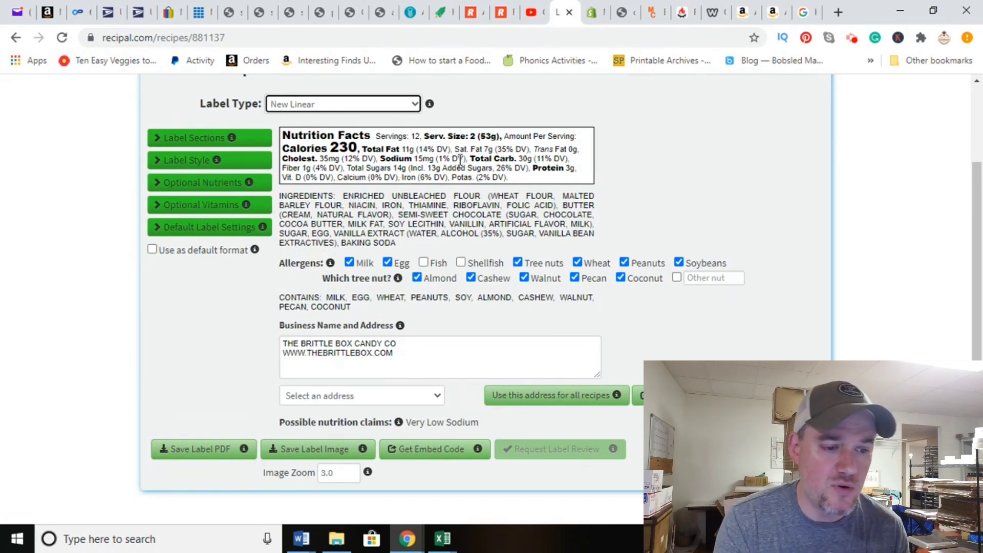
click(414, 104)
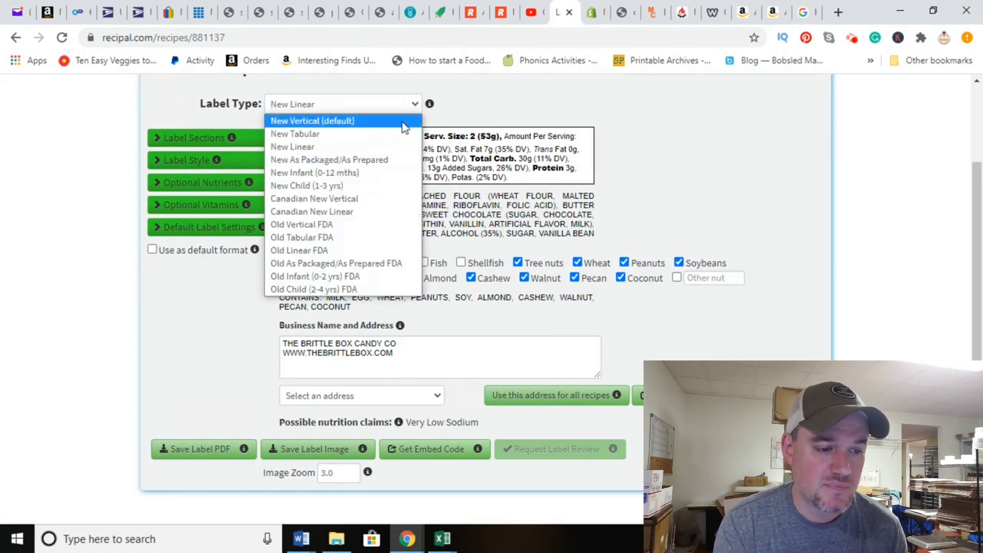
click(392, 134)
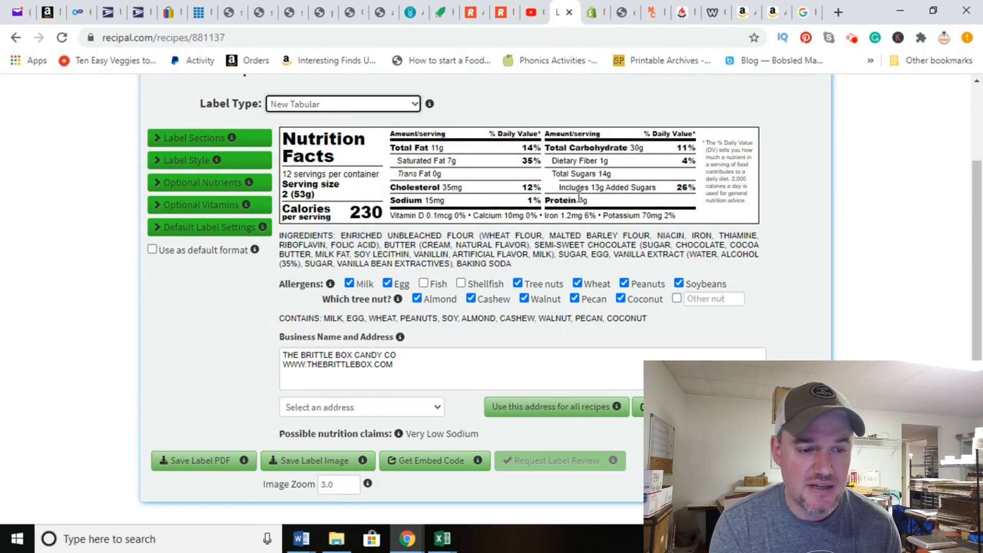
click(416, 105)
click(392, 122)
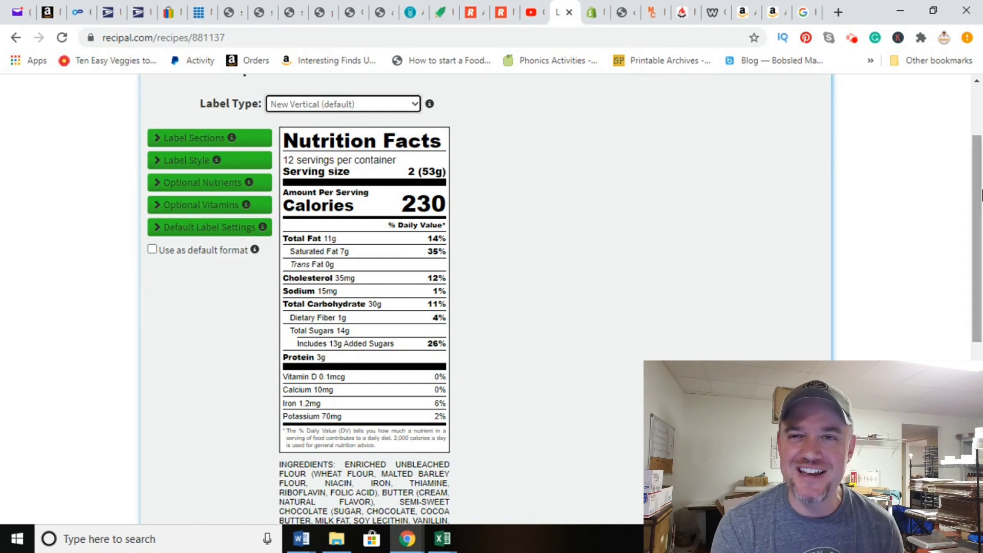
scroll(750, 241, up, 2)
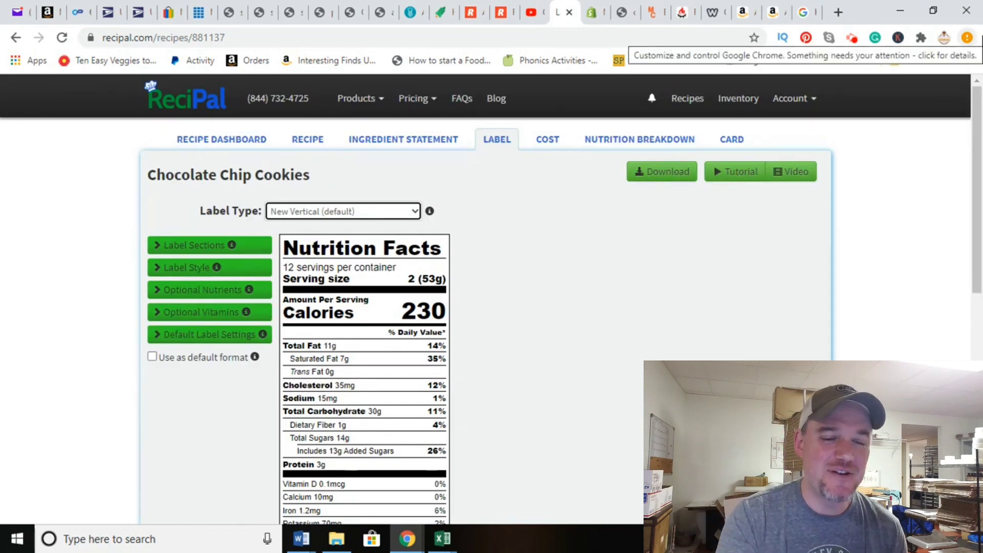